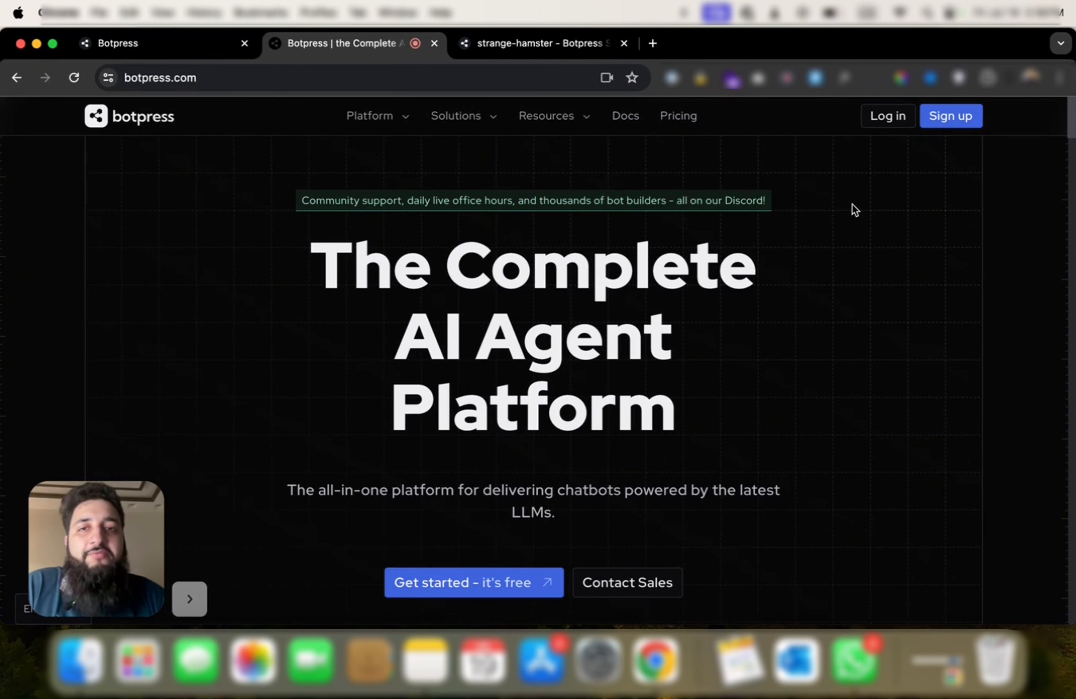
Step: Create the emotional-ibex bot from the 10xsync.com workspace home and open it in Studio
click(218, 41)
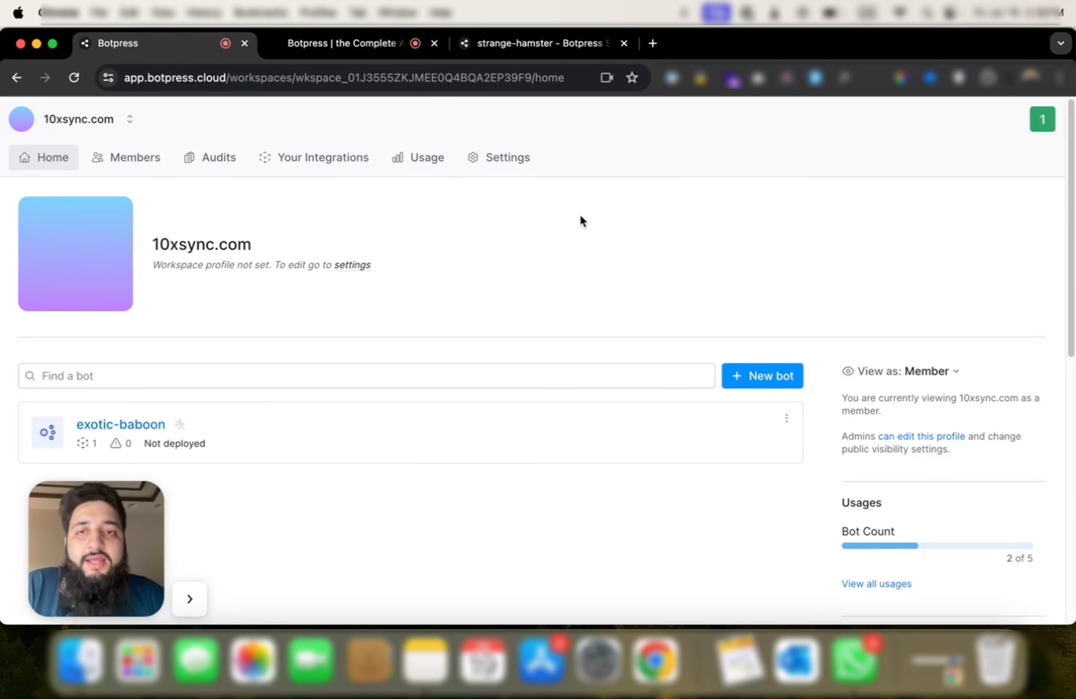
scroll(598, 243, down, 3)
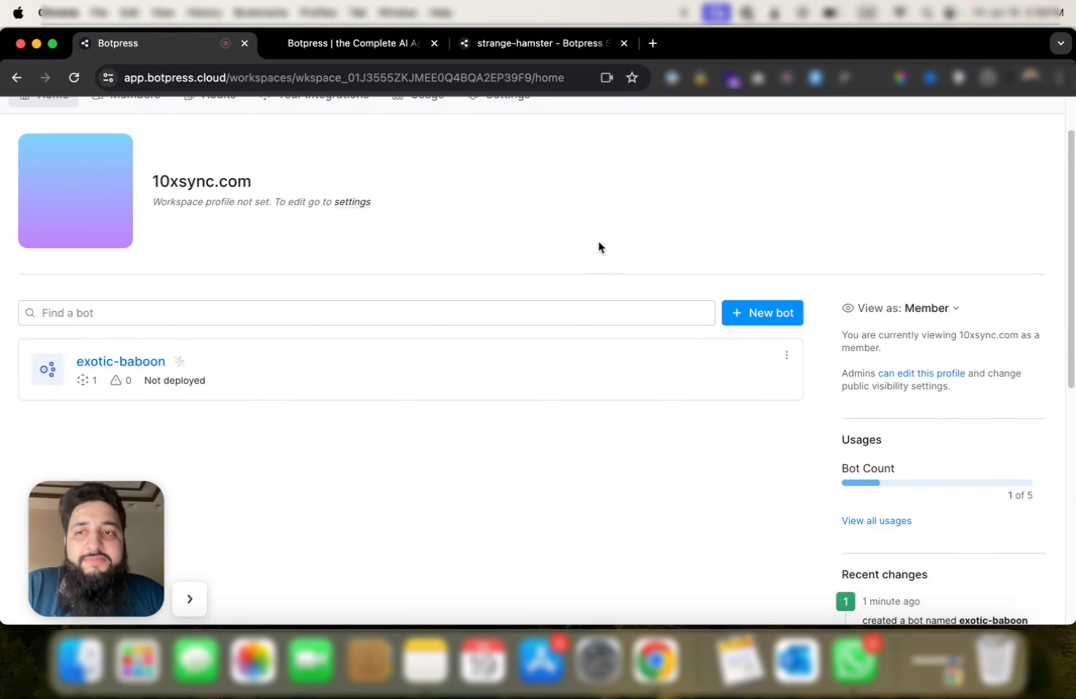
click(774, 321)
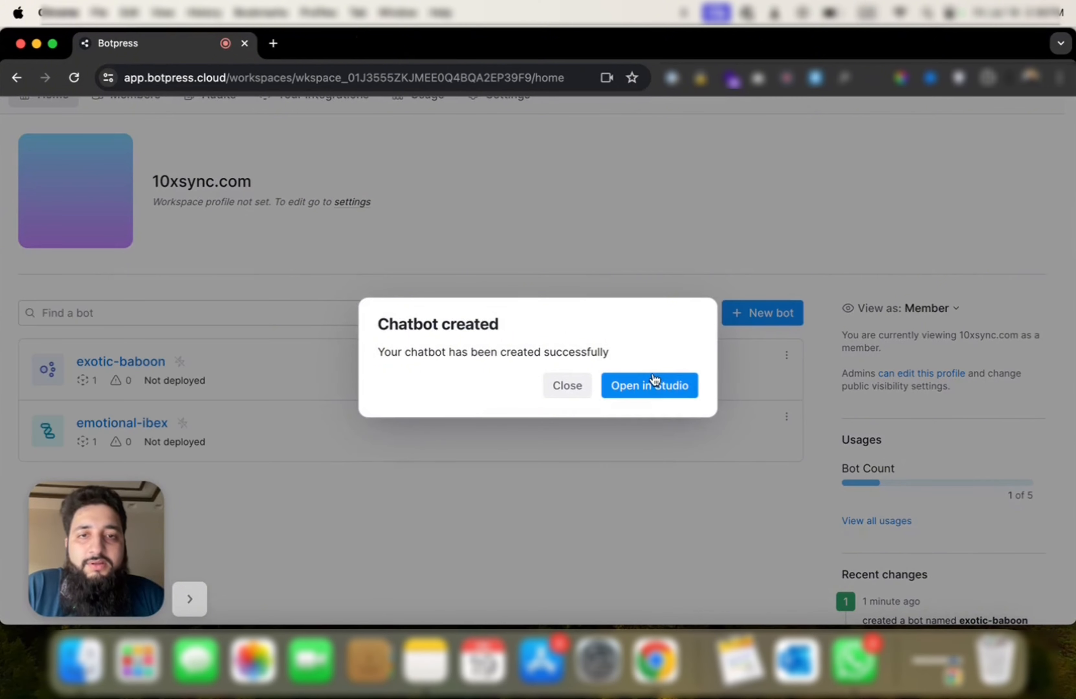
click(653, 384)
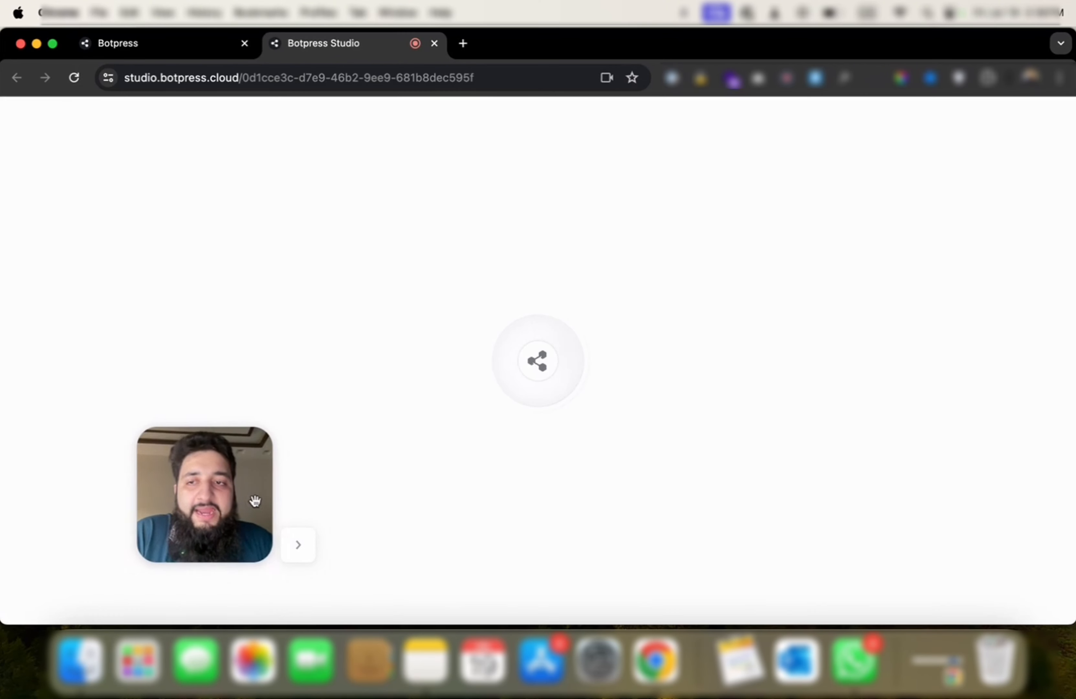
drag(255, 500, 137, 557)
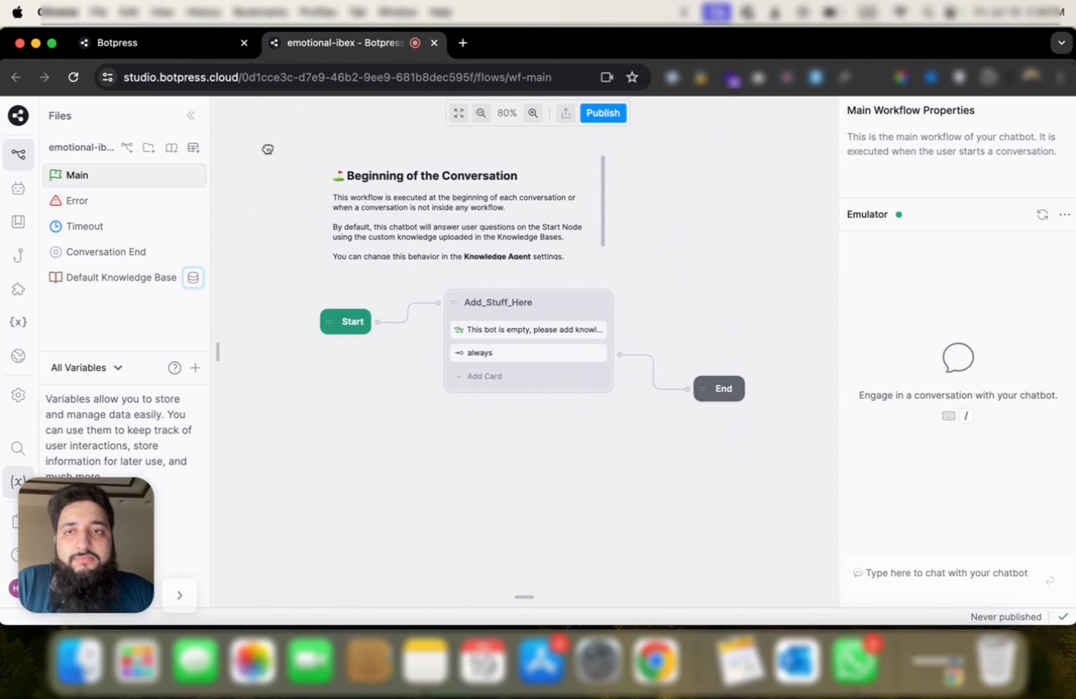
Step: Delete the default comment and Add_Stuff_Here node, and rearrange the Start and End nodes
drag(267, 149, 784, 423)
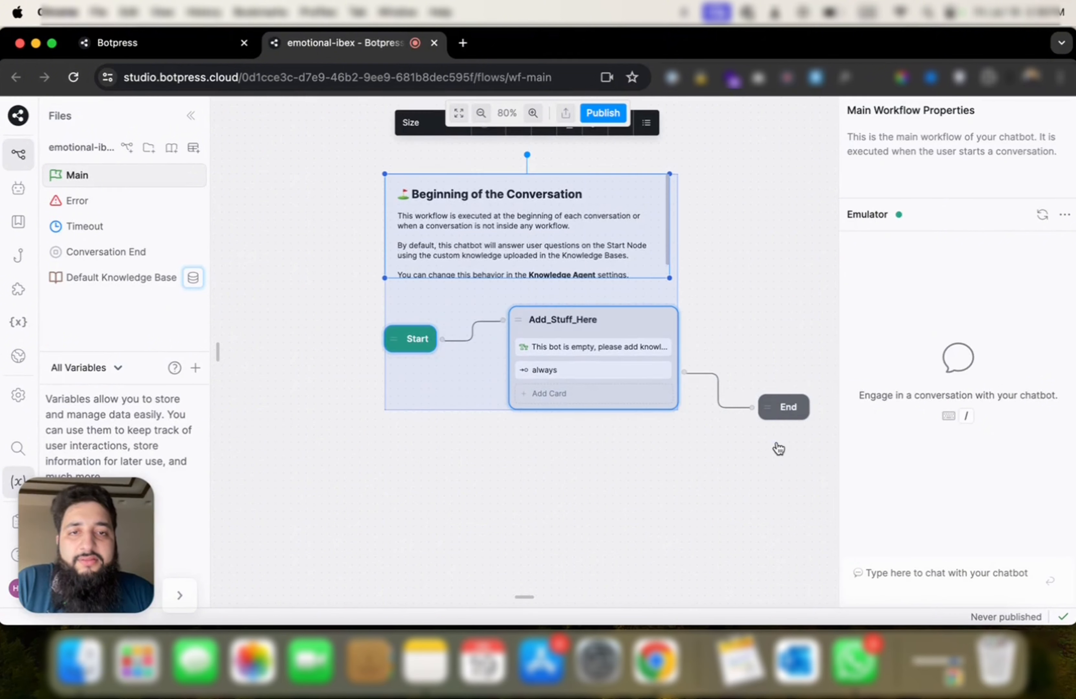
key(BackSpace)
click(667, 410)
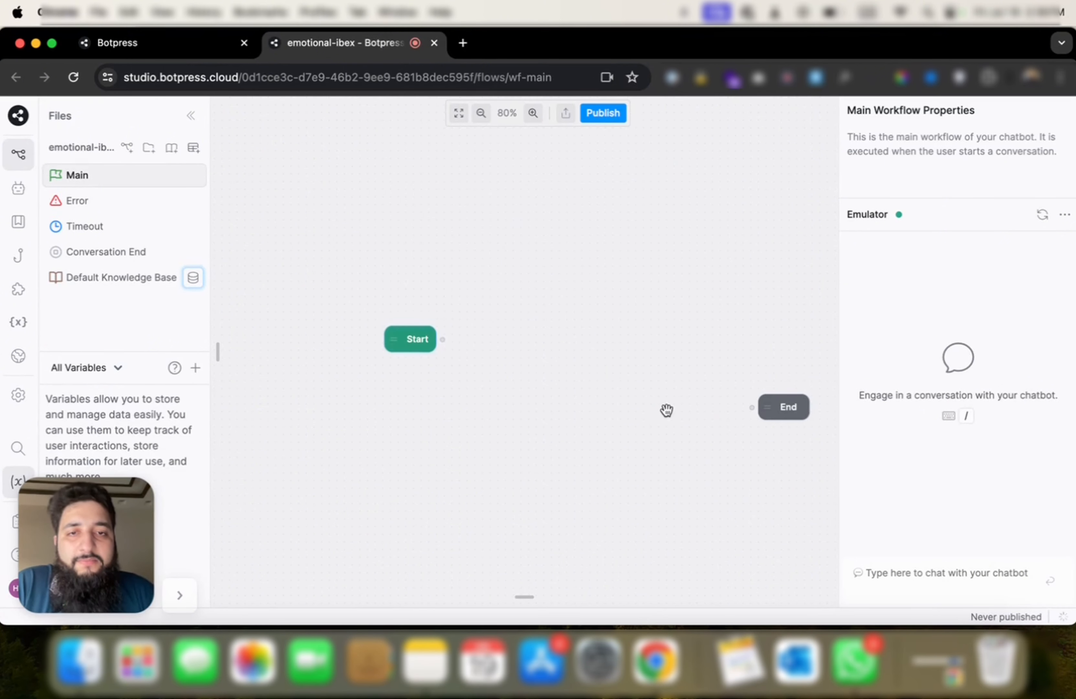
drag(395, 359, 300, 389)
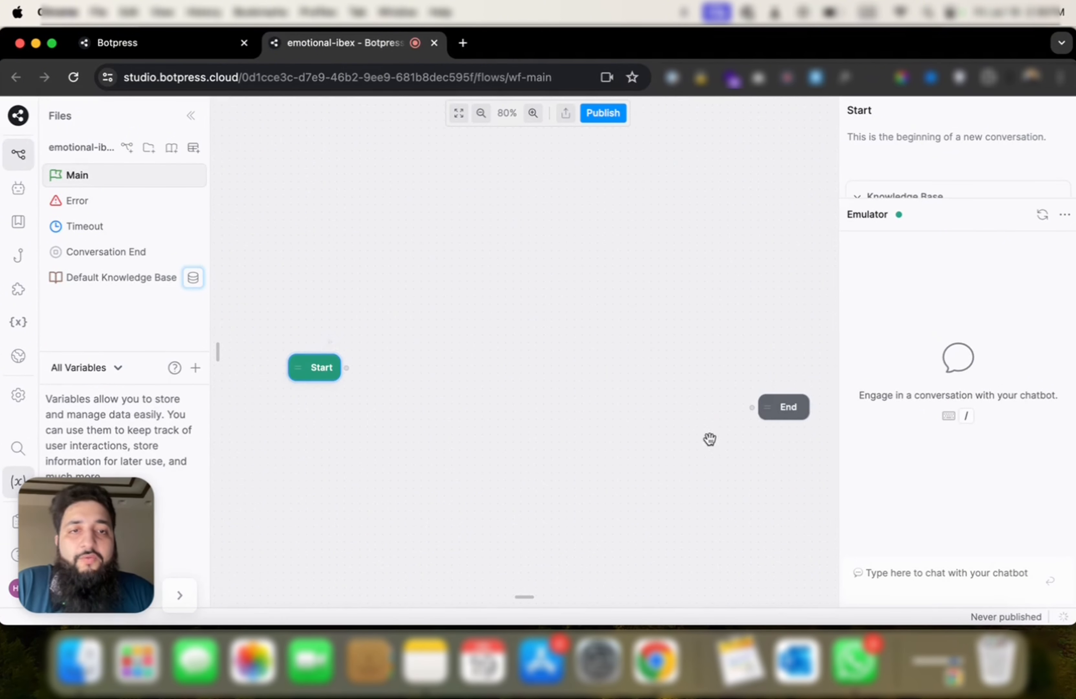
drag(776, 413, 795, 373)
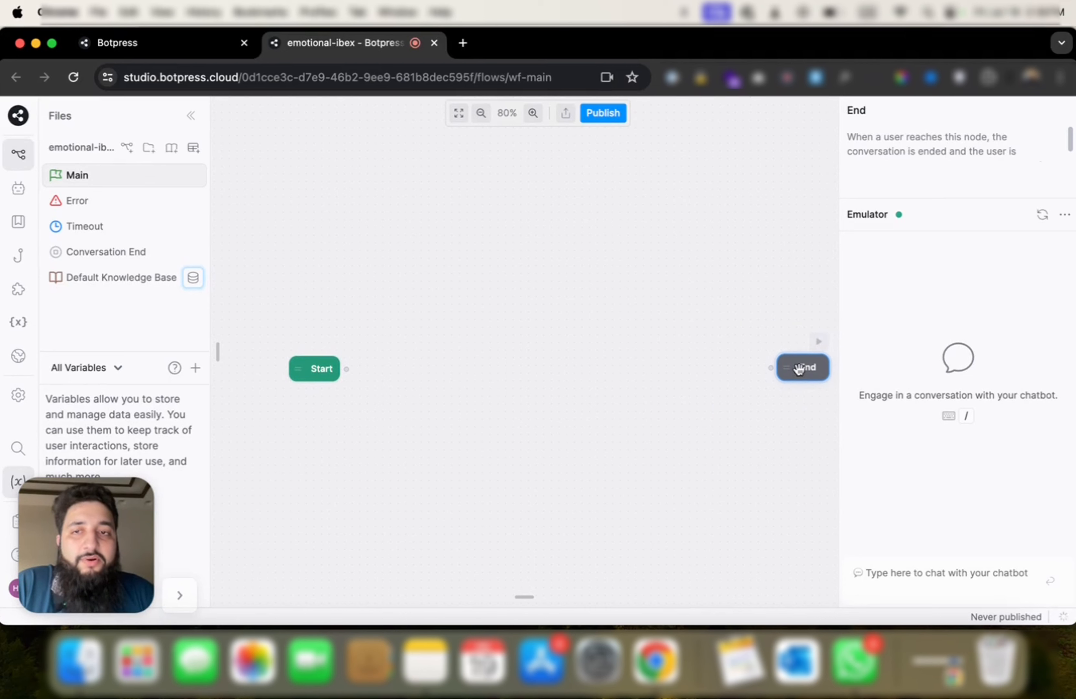
Step: Add a standard node beside Start and name it Welcome_Node
right_click(393, 288)
click(422, 300)
drag(516, 298, 530, 367)
double_click(530, 367)
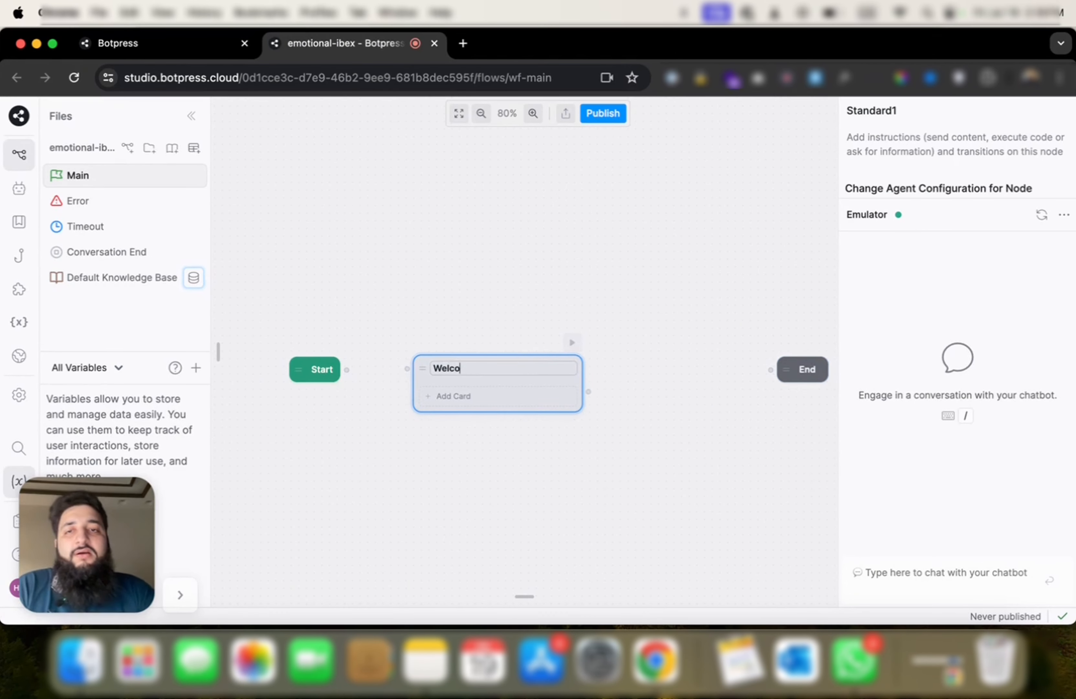
text(Welcome_Node)
Step: Give Welcome_Node a Text card containing the pasted 10xsync welcome message
click(453, 395)
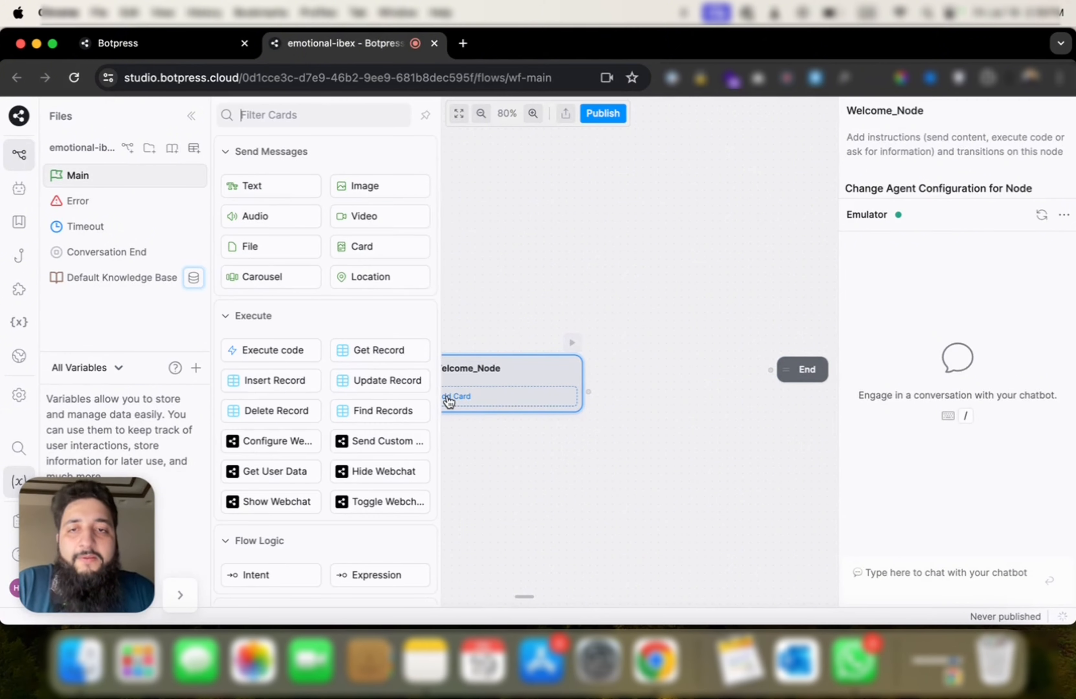
drag(300, 201, 501, 403)
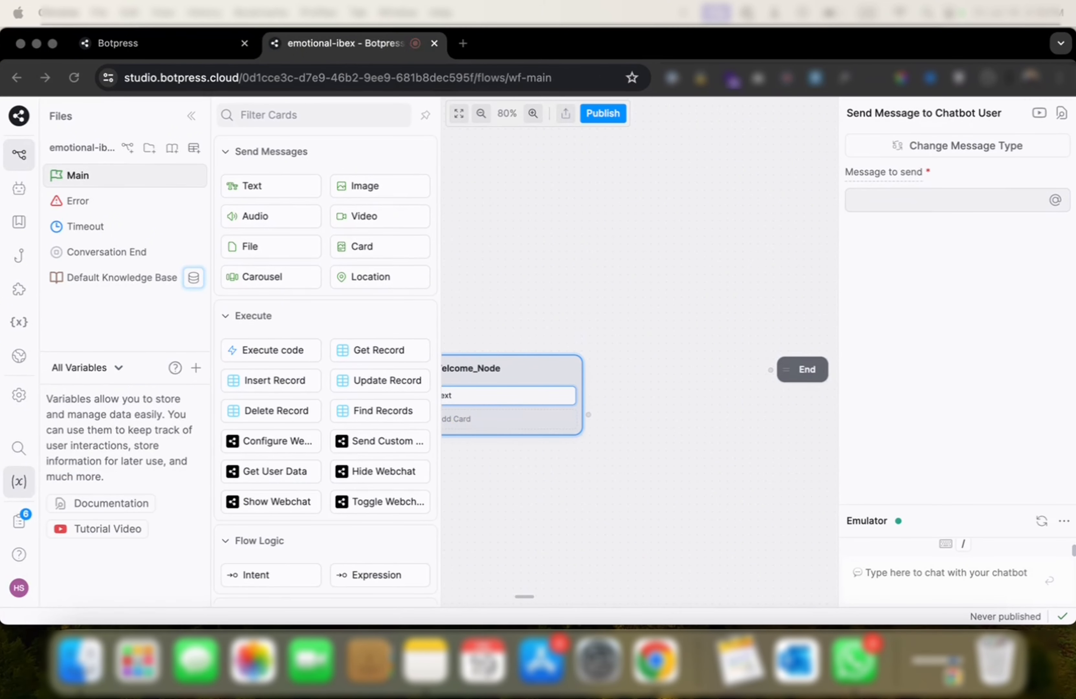
click(951, 204)
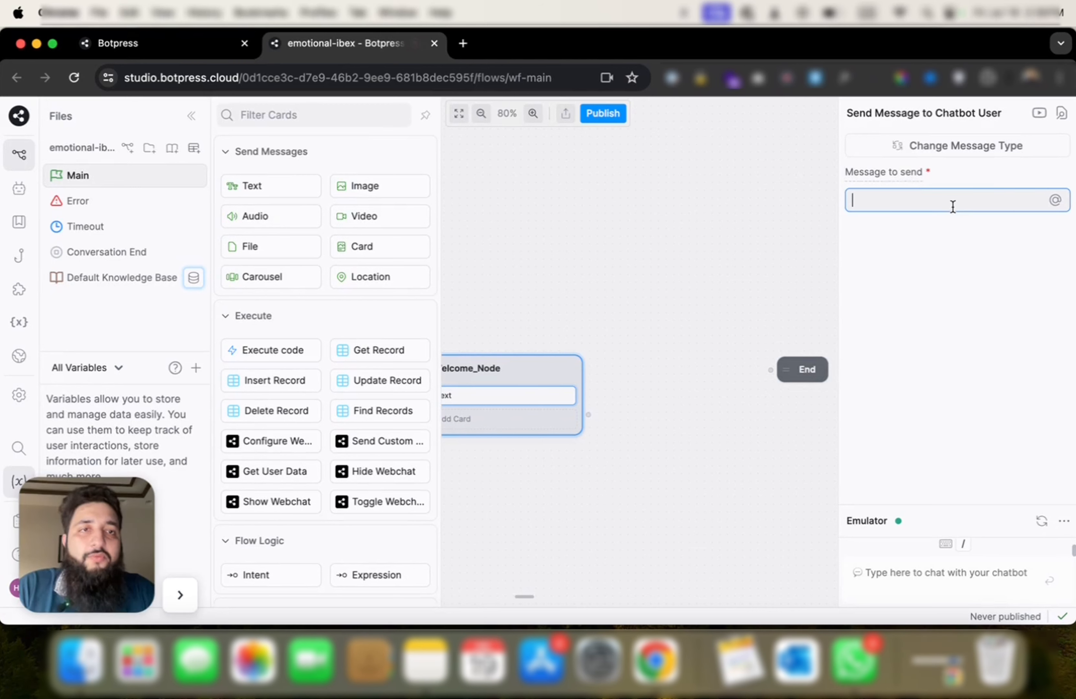
text(Hello, thanks for contacting 10xsync. My name is Hammad and I will walk you through some questions so we can help you better with your request.)
click(567, 336)
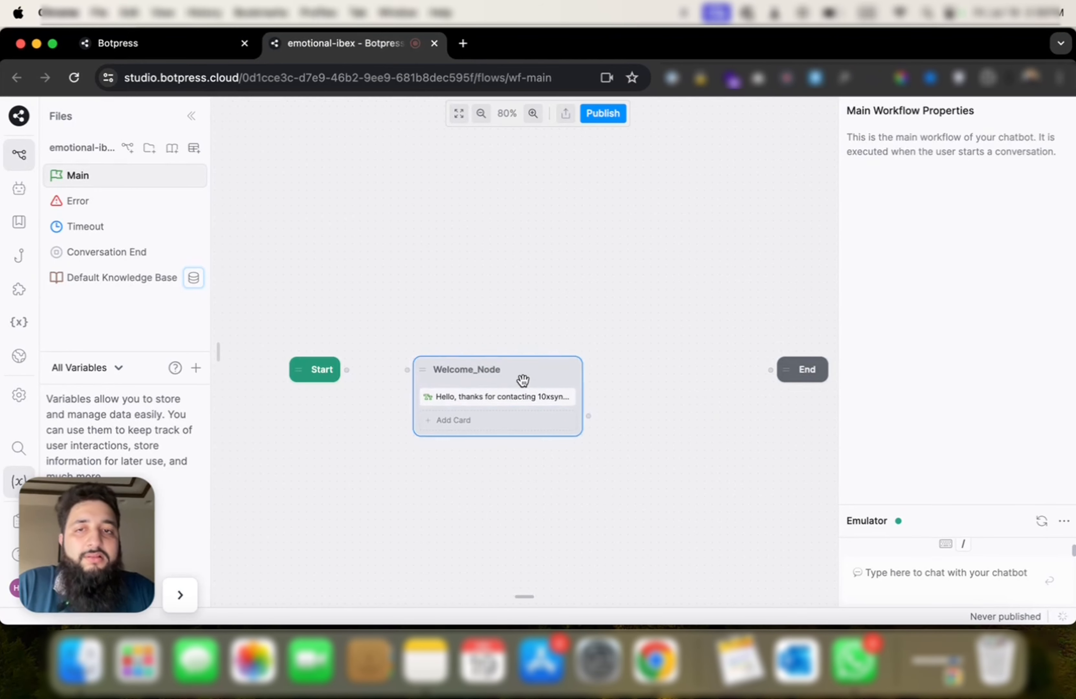
drag(523, 380, 512, 308)
Step: Send Hello in the emulator and check the bot's welcome reply
click(853, 572)
text(H)
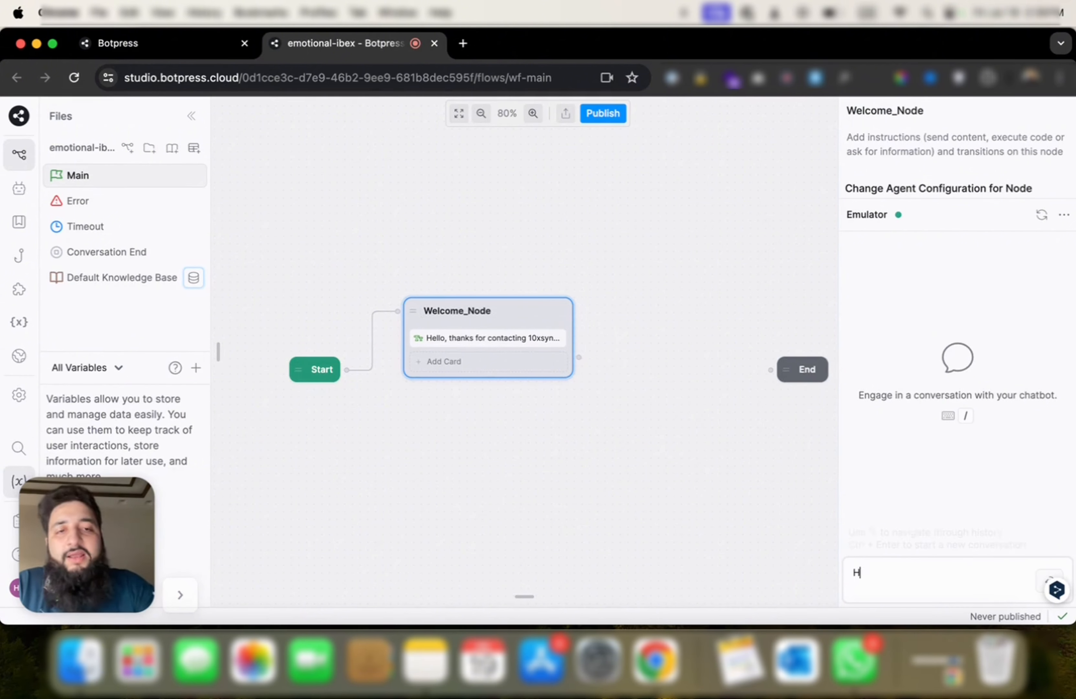
text(ello)
key(Return)
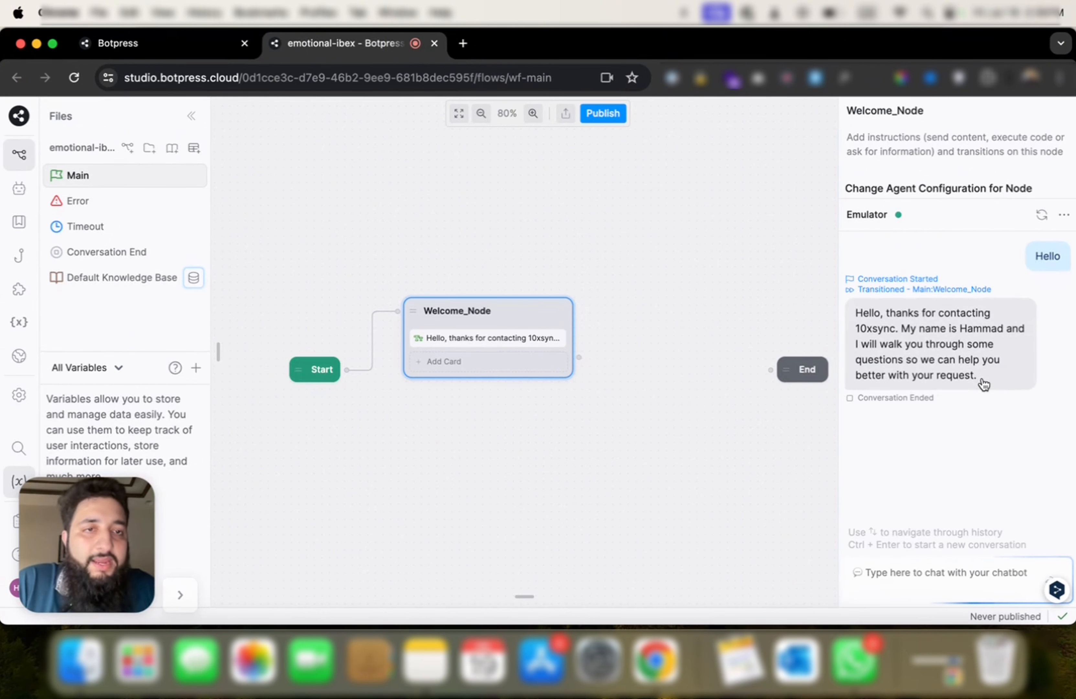
click(984, 384)
Step: Add a Single Choice capture card to Welcome_Node
scroll(272, 281, down, 10)
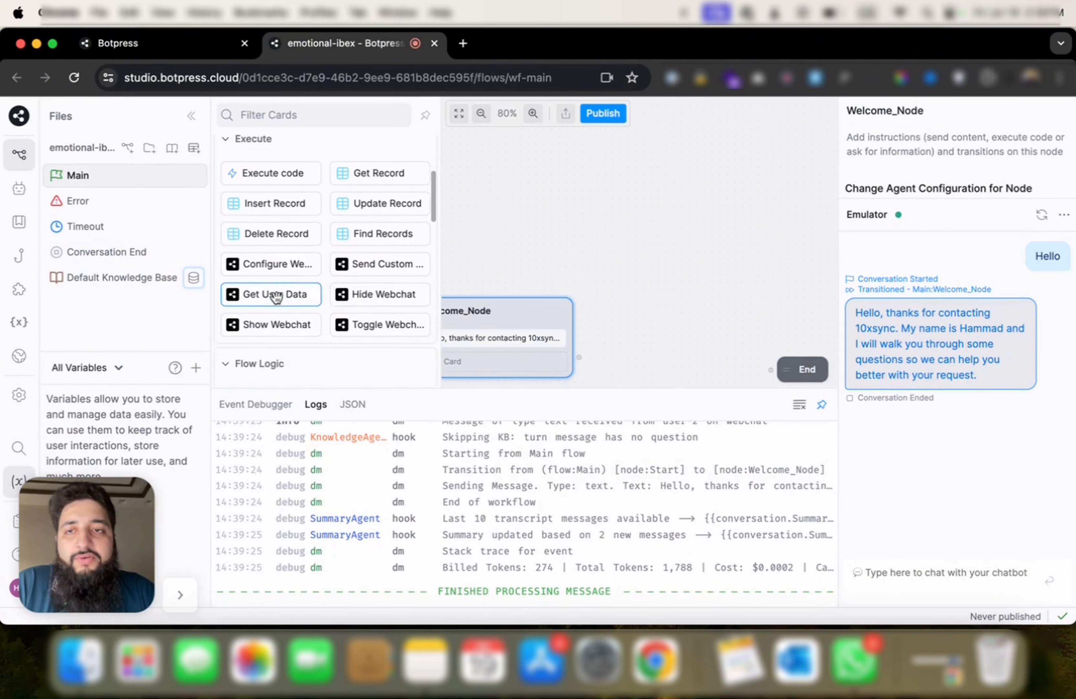
scroll(345, 265, down, 5)
drag(259, 295, 444, 363)
click(895, 441)
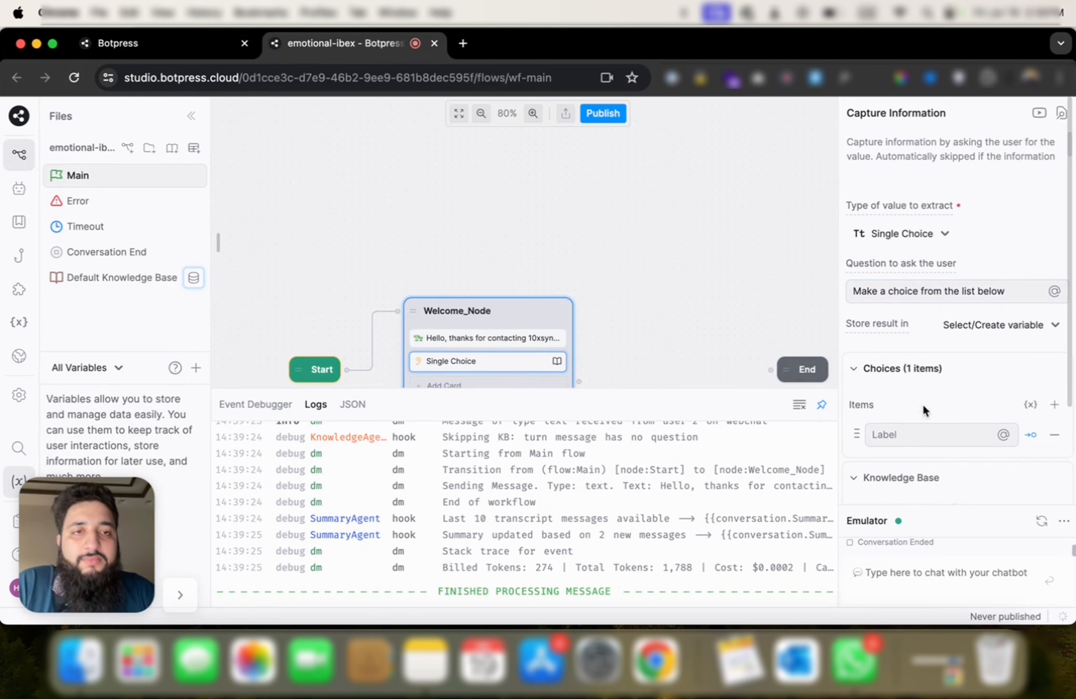
Step: Insert a Text card above the choice saying 'This is second text'
mouse_move(224, 247)
drag(245, 185, 489, 361)
scroll(608, 308, down, 2)
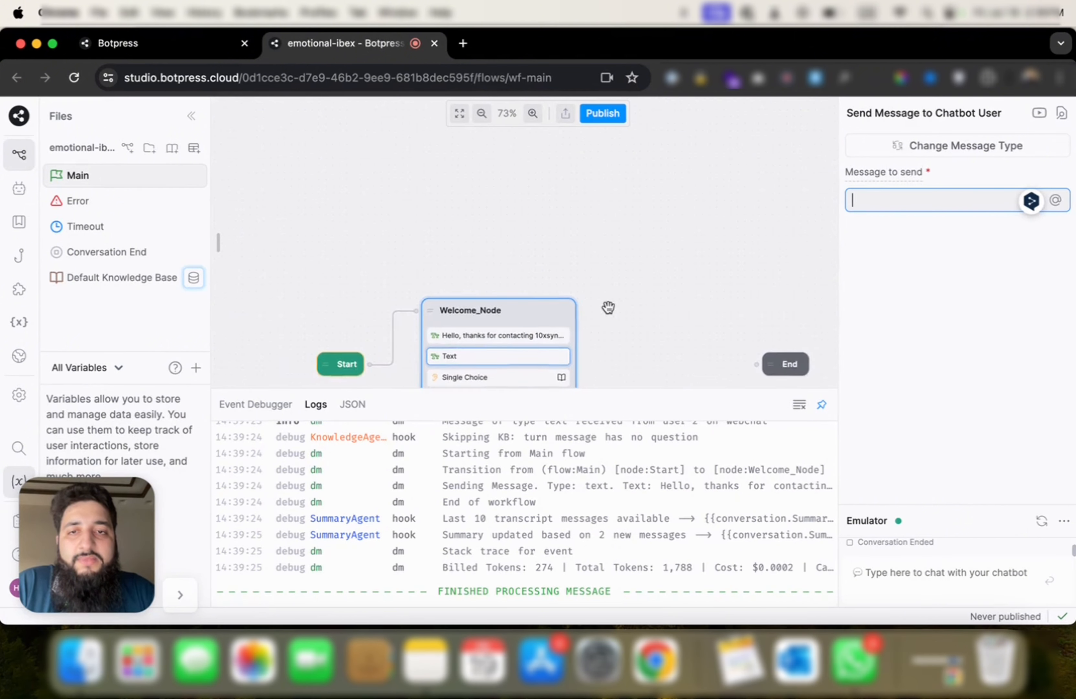
scroll(608, 308, up, 2)
drag(601, 336, 599, 252)
click(922, 200)
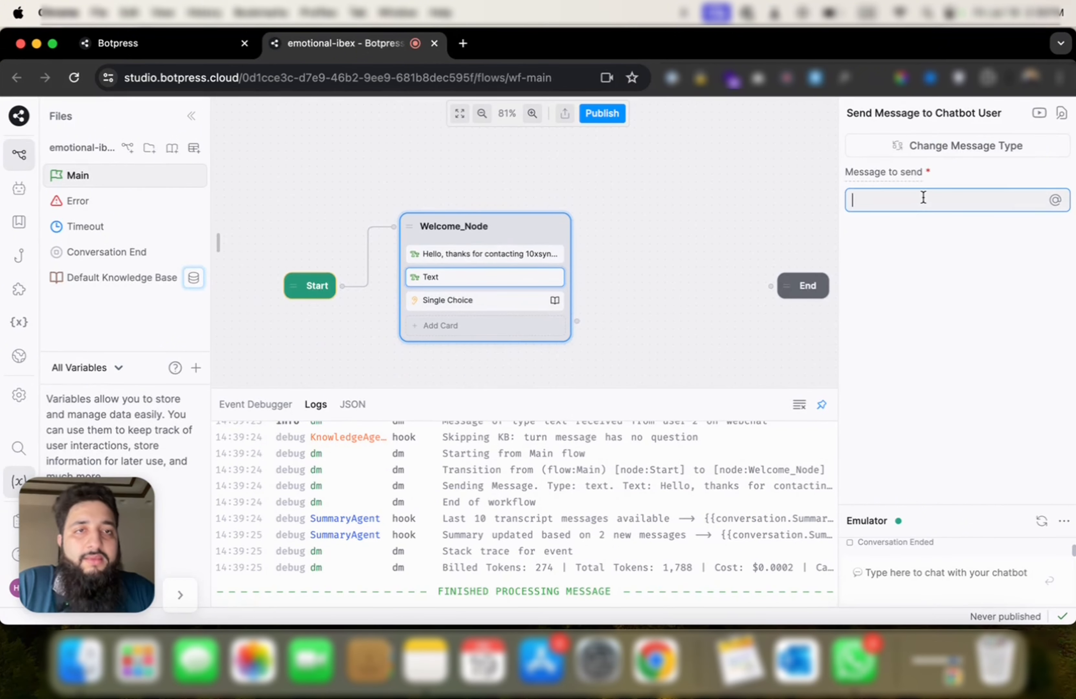
text(This is second text)
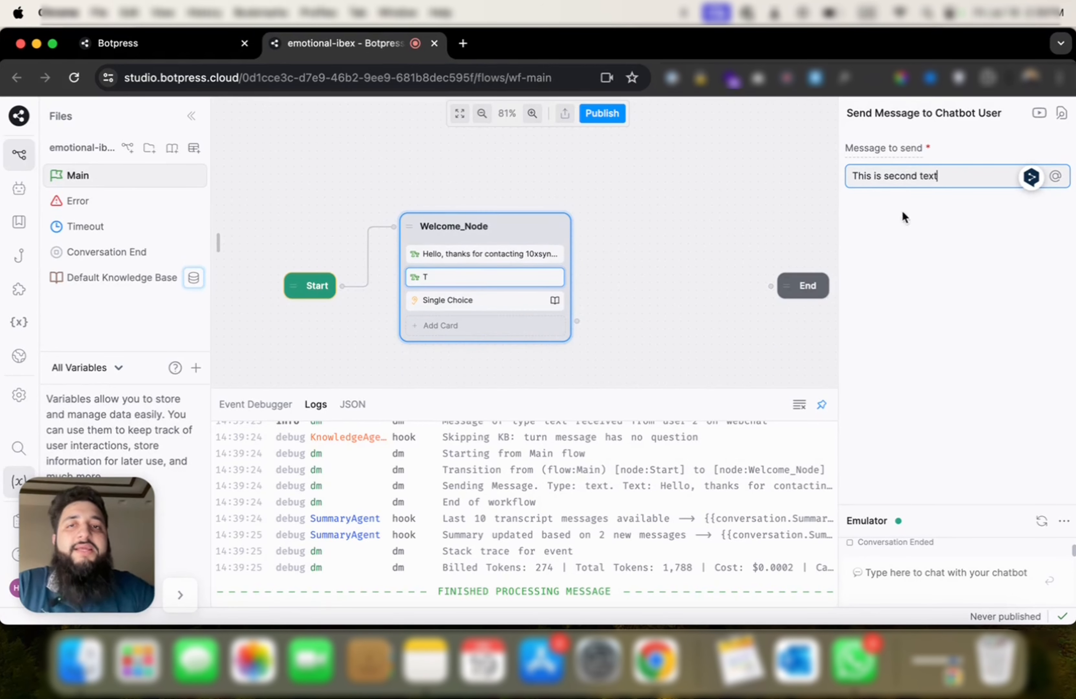
Step: Give the Single Choice card two choices labelled Yes and No
click(454, 300)
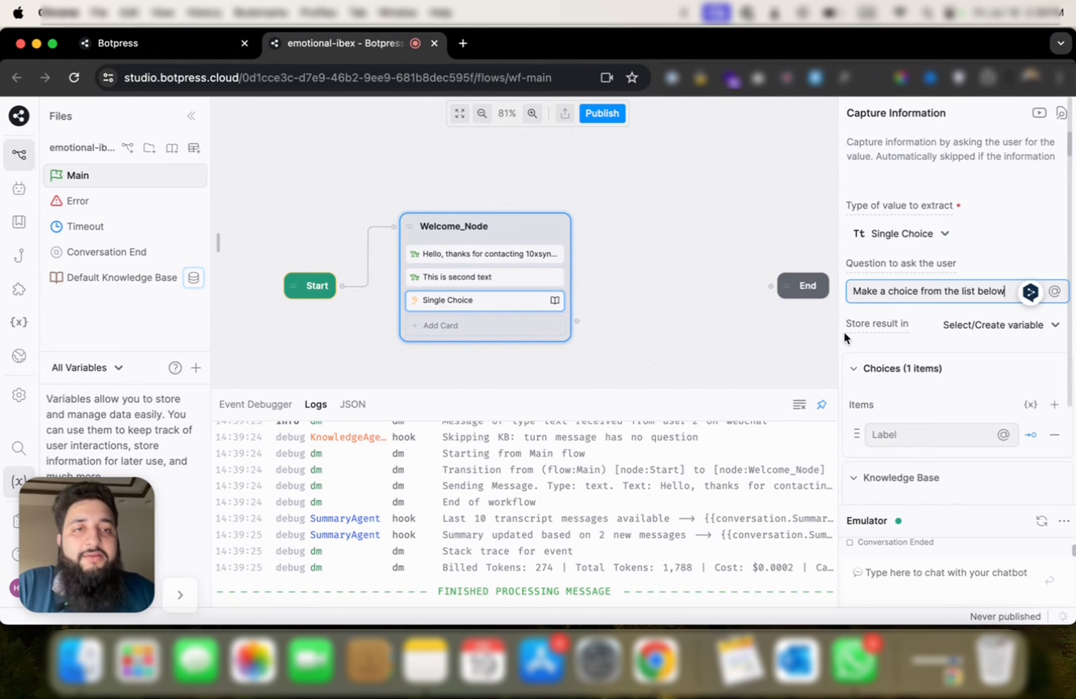
scroll(889, 324, down, 2)
click(934, 313)
text(Yes)
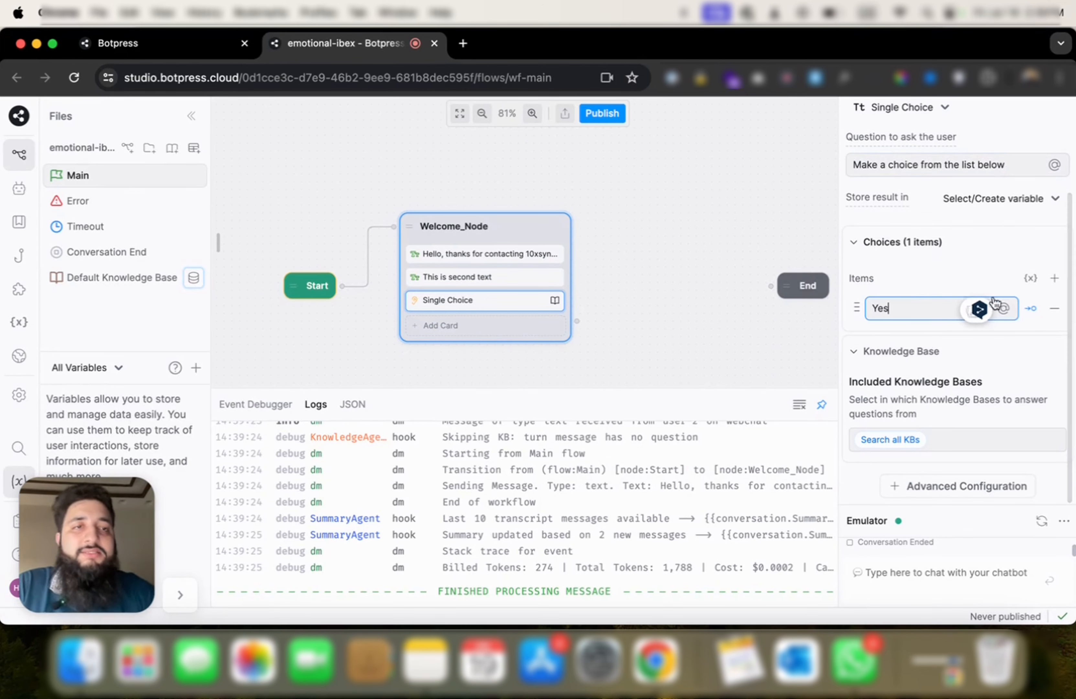
click(1054, 278)
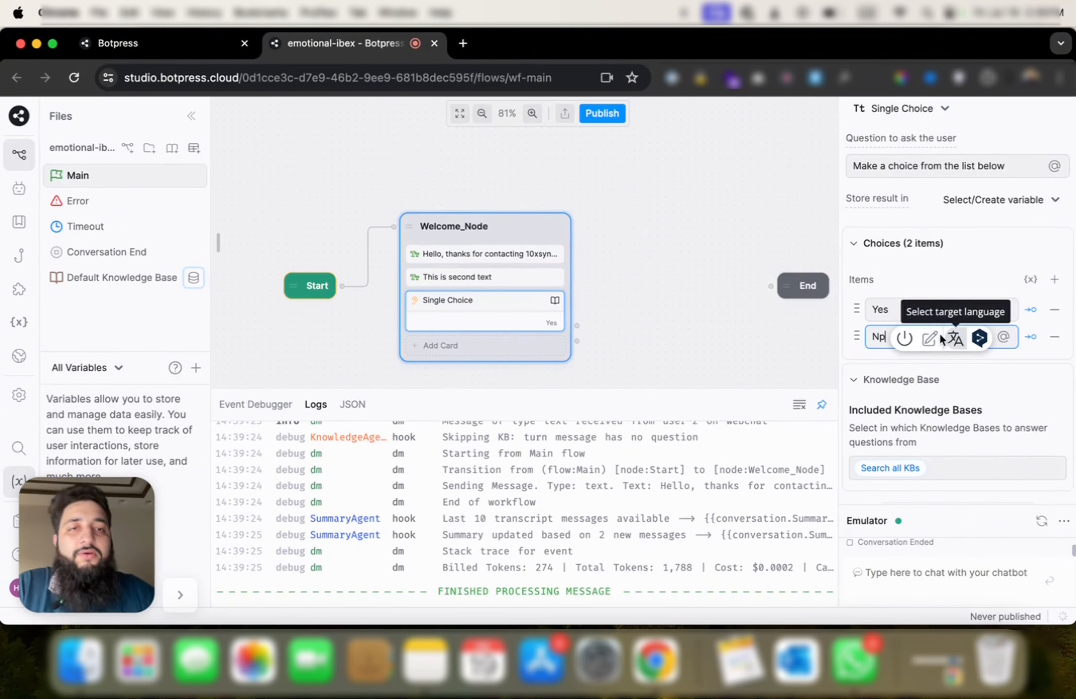
text(Np)
click(972, 262)
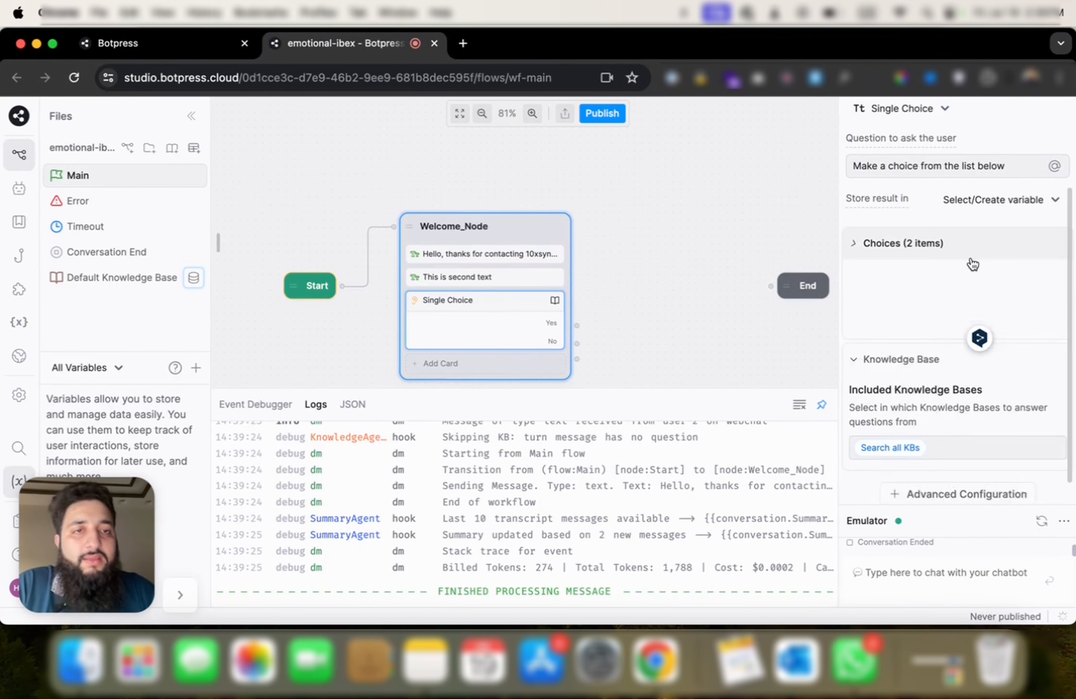
click(927, 260)
drag(696, 297, 664, 253)
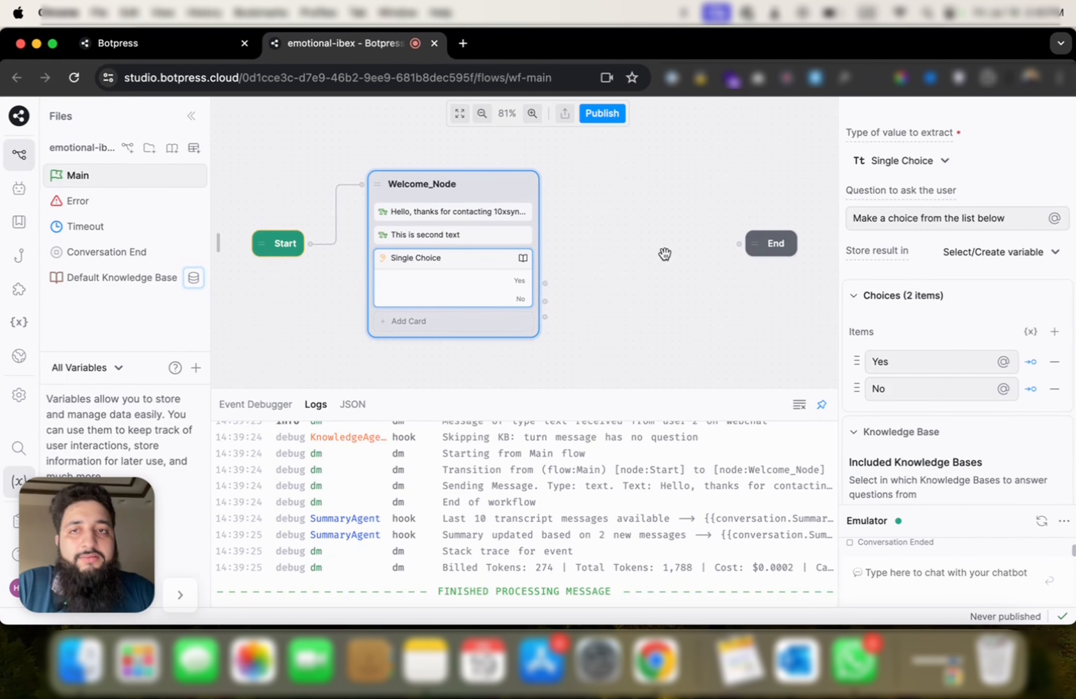
Step: Send Hello in the emulator and answer the choice question with Yes
click(915, 563)
text(Hell)
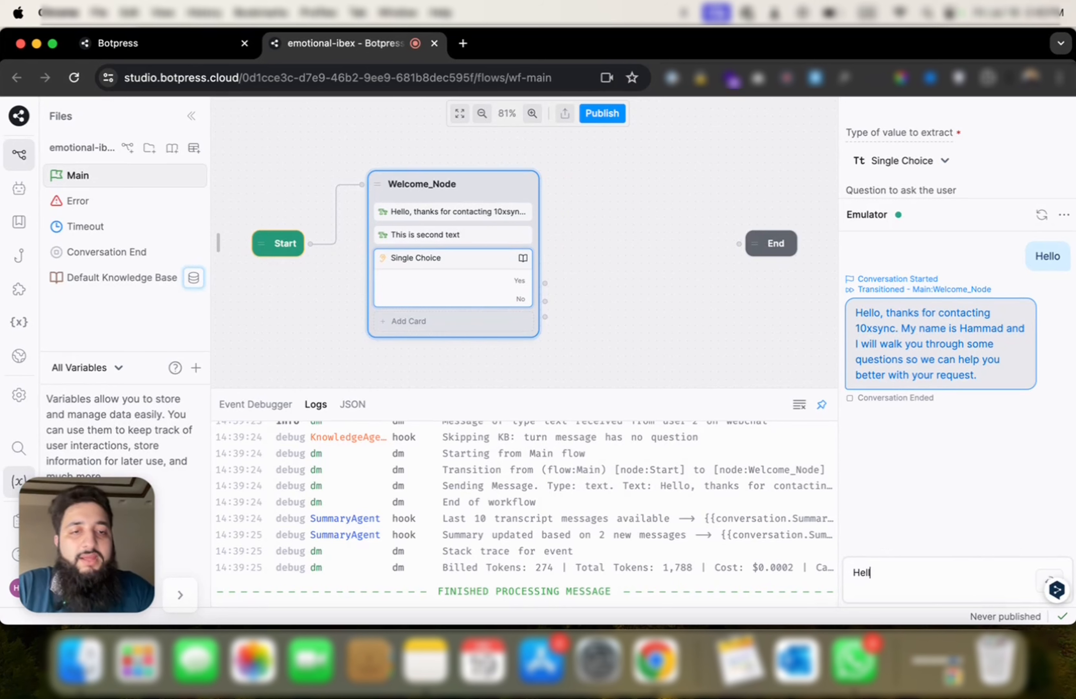
text(o)
key(Return)
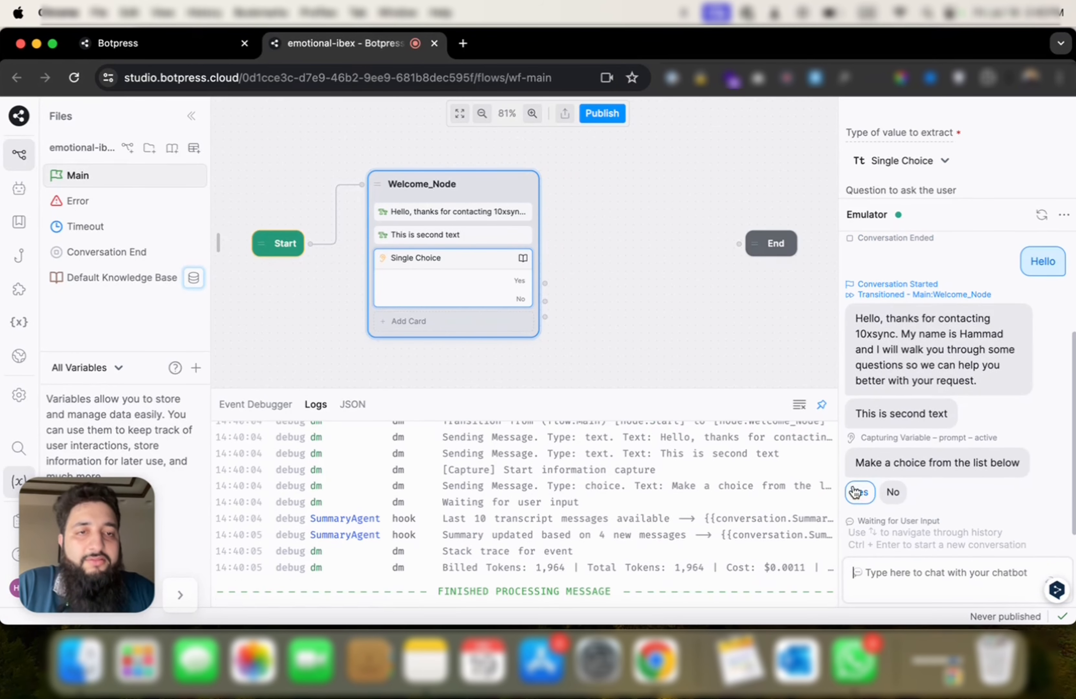
click(862, 491)
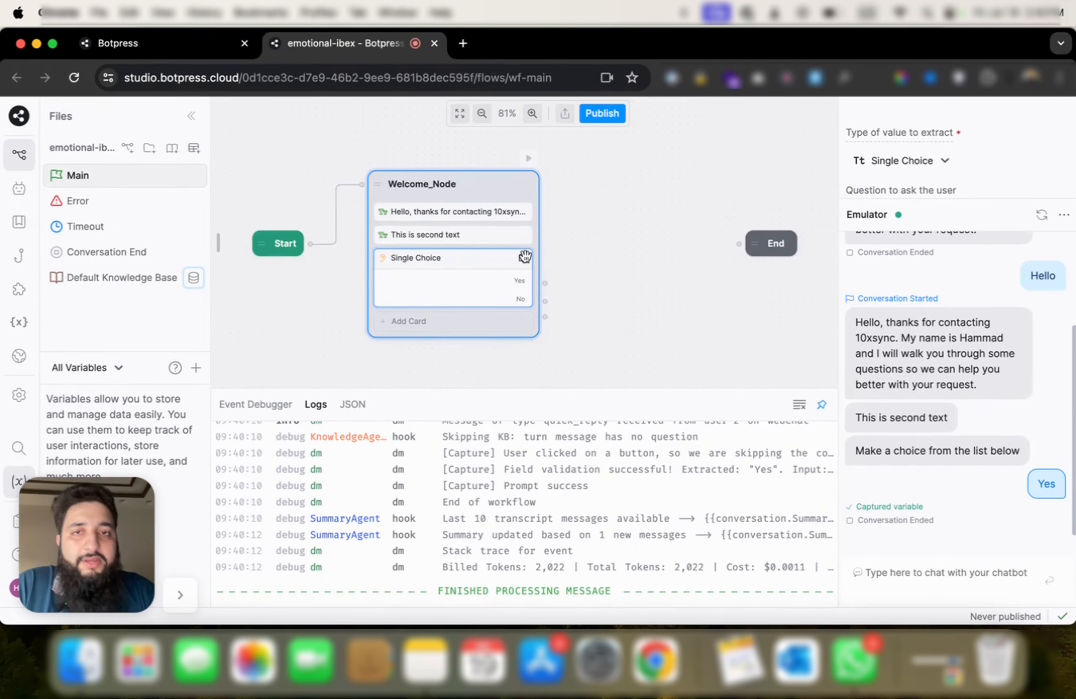
Step: Delete the 'This is second text' card from Welcome_Node
right_click(480, 277)
click(425, 290)
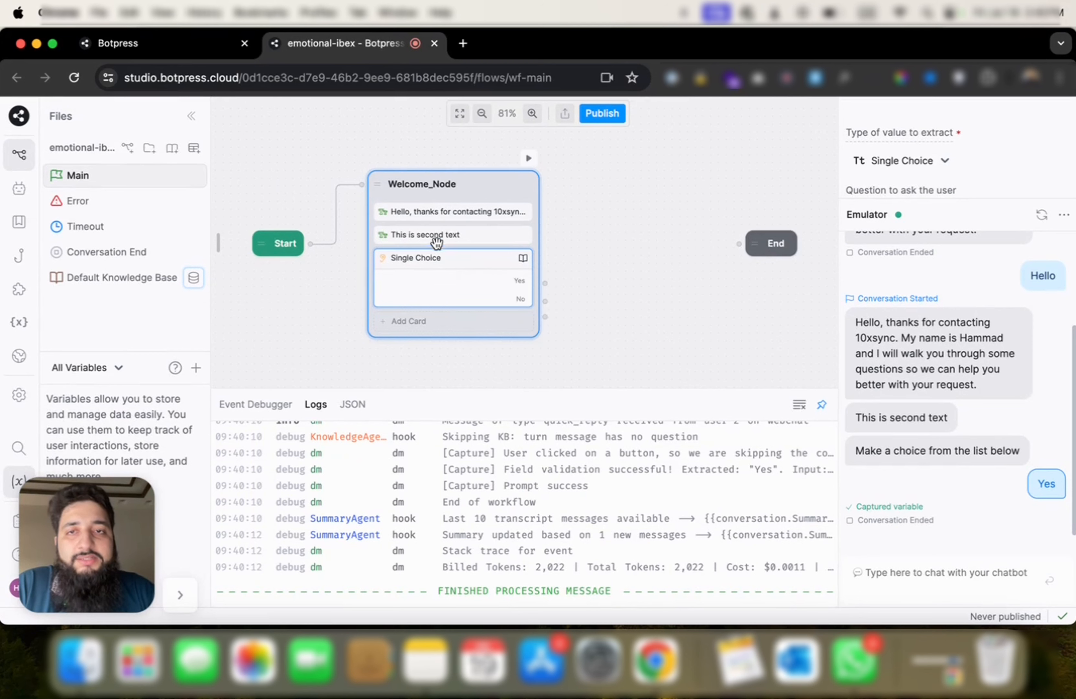
right_click(437, 235)
click(448, 283)
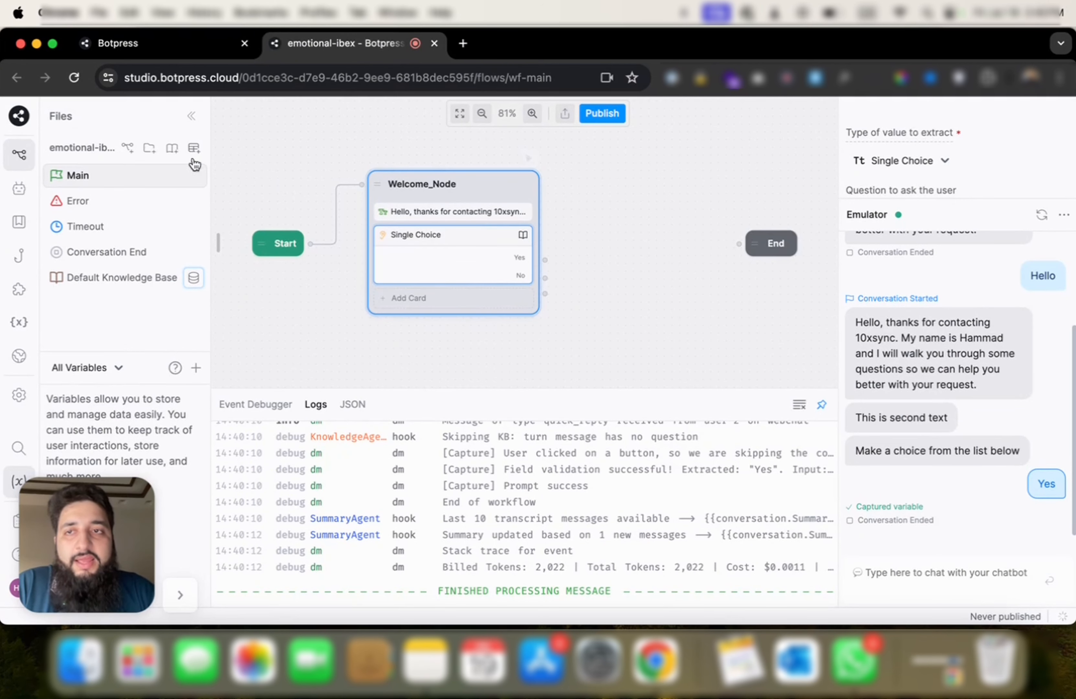
Step: Add a new standard node, Standard1, to the Main workflow
right_click(580, 233)
click(623, 256)
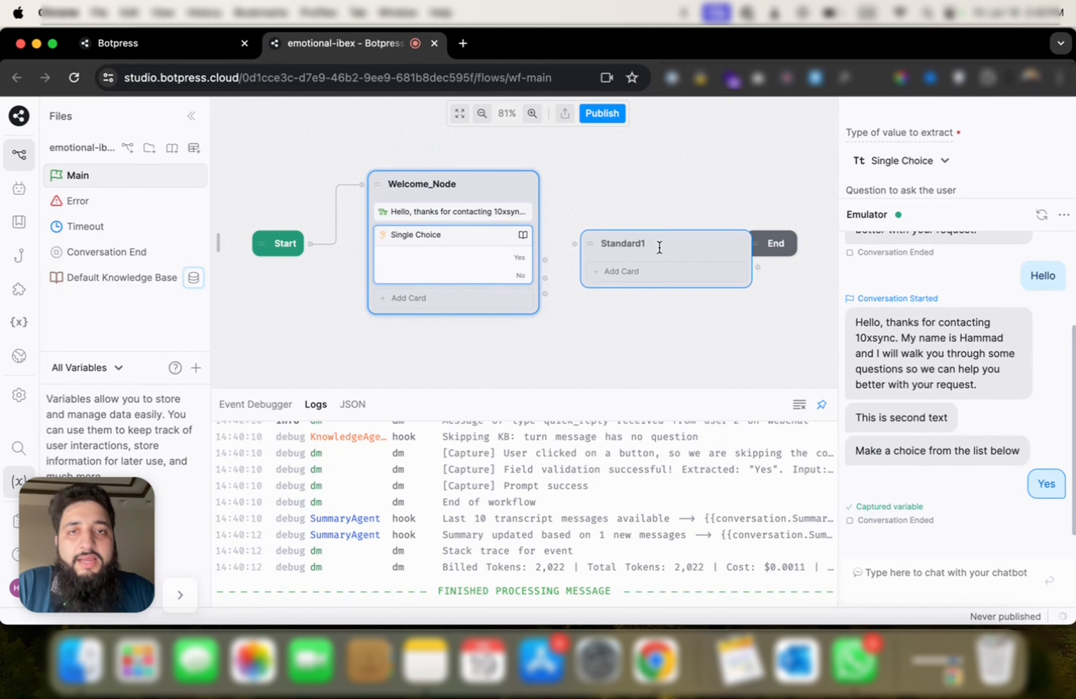
drag(663, 247, 657, 198)
click(648, 221)
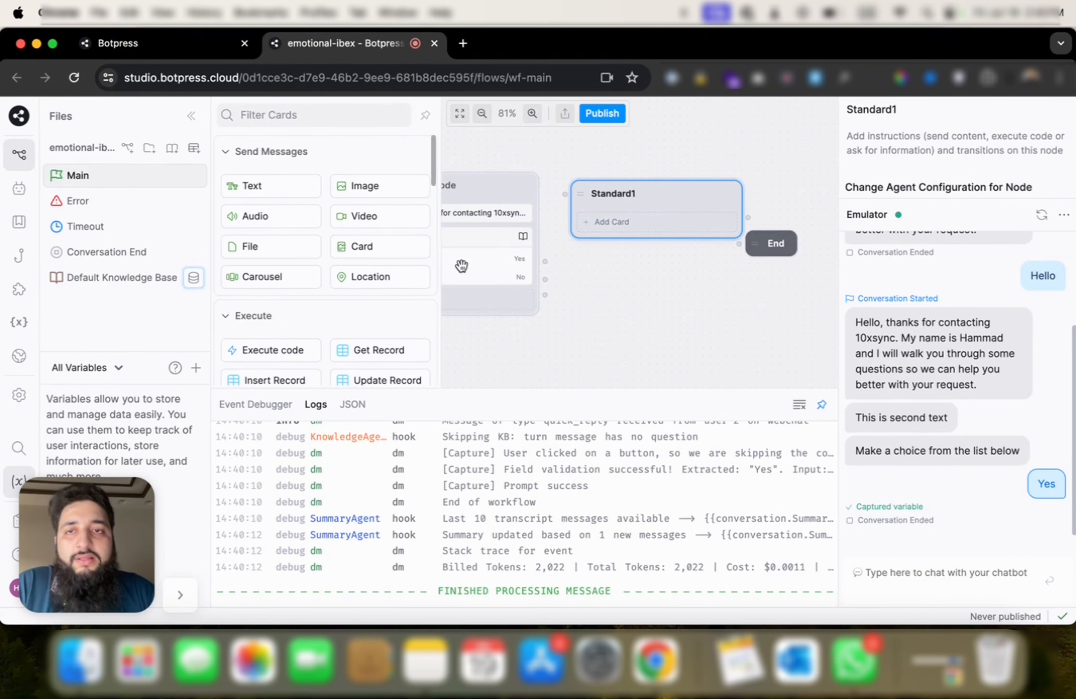
click(505, 309)
Step: Create a new workflow named Contact form
click(127, 148)
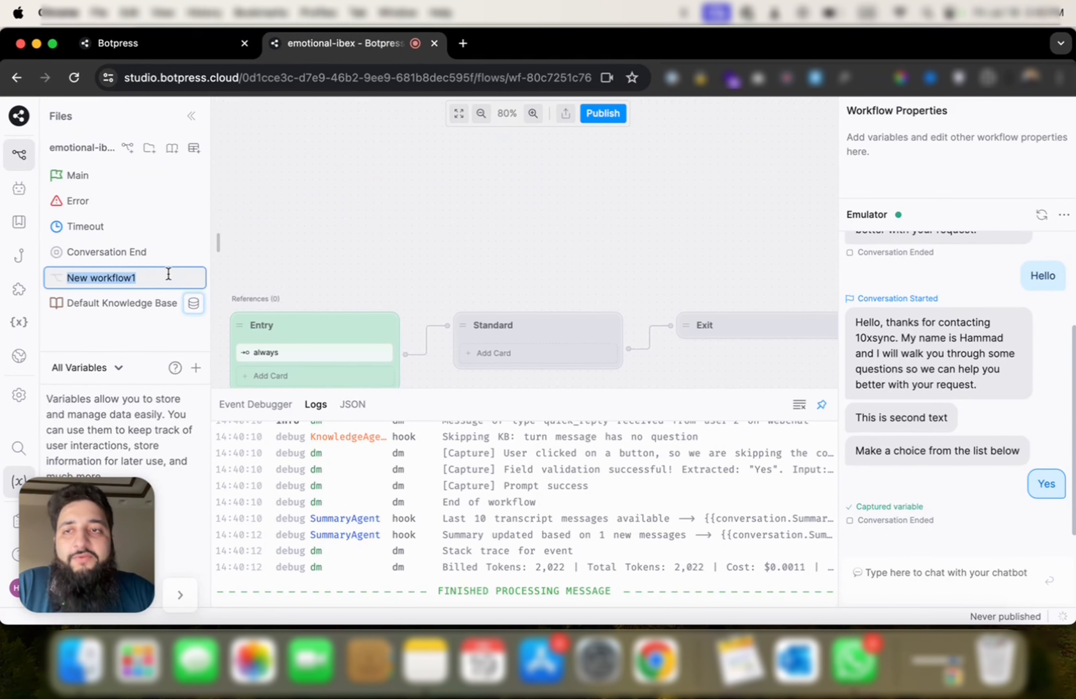
text(Contact form)
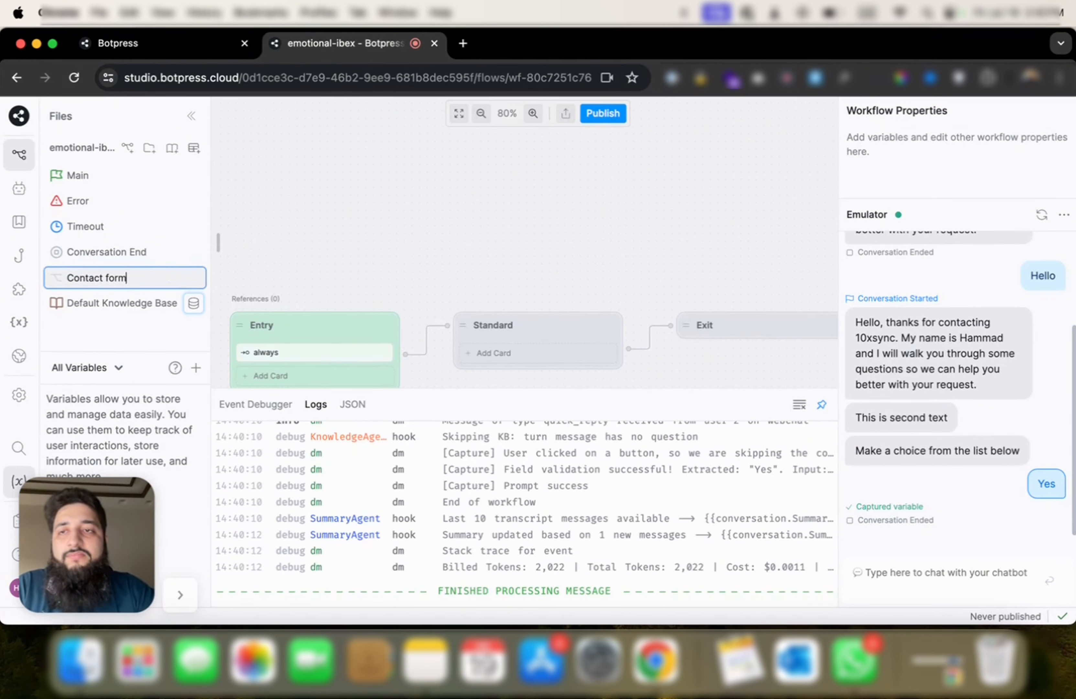
key(Return)
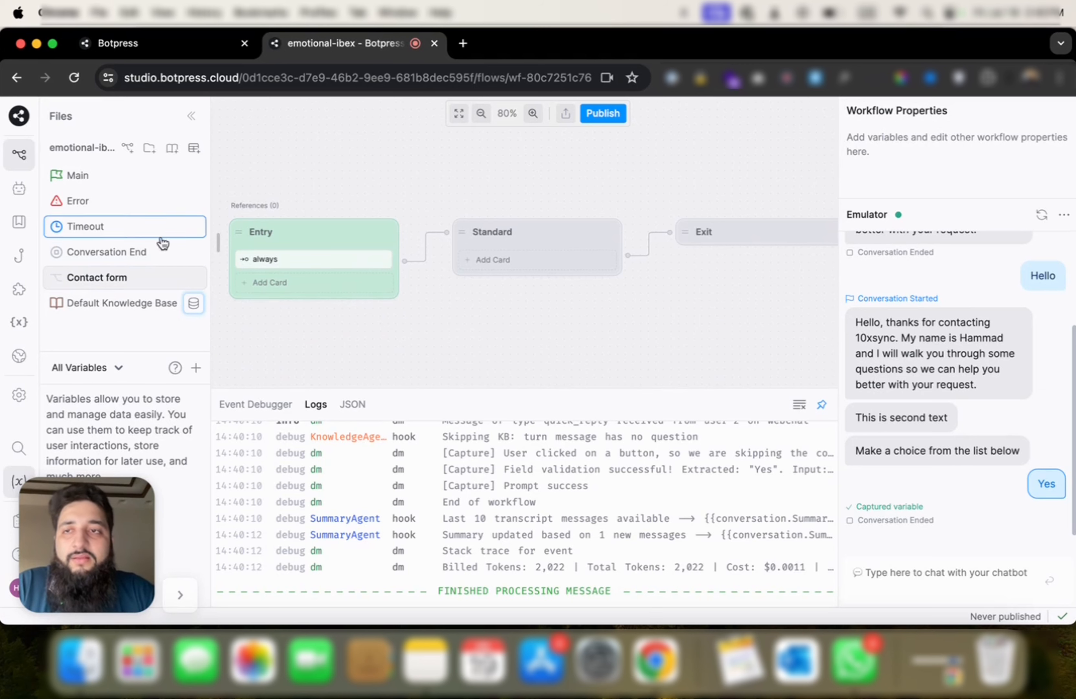
Step: Back in Main, place the Contact form workflow card into Standard1
click(162, 174)
drag(551, 289, 483, 207)
click(591, 251)
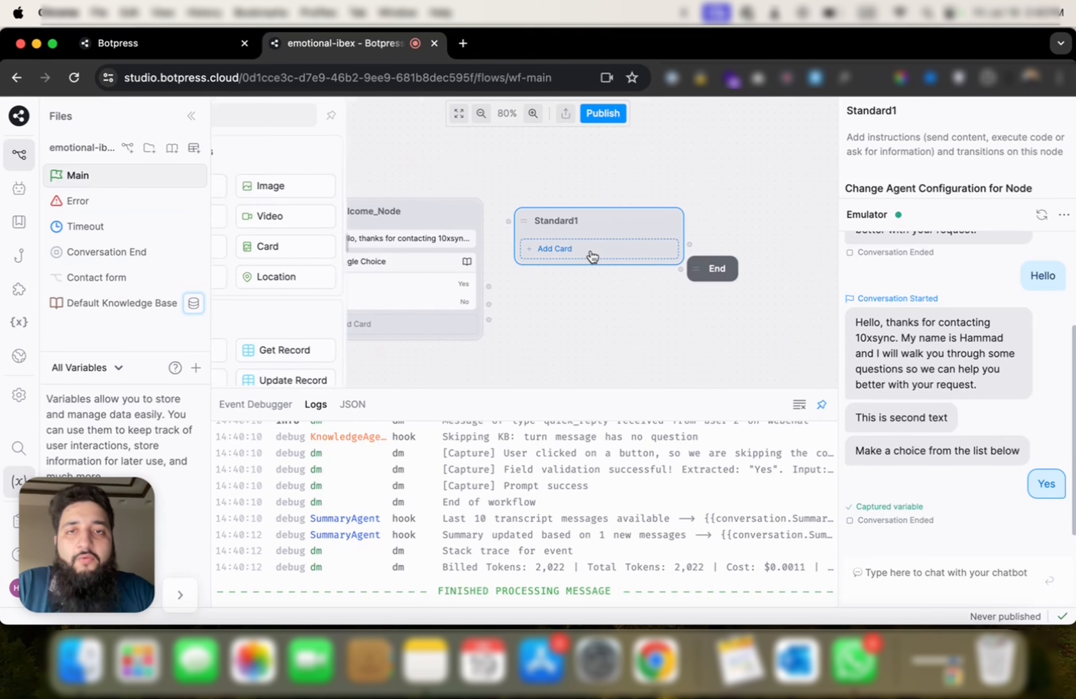
scroll(300, 296, down, 10)
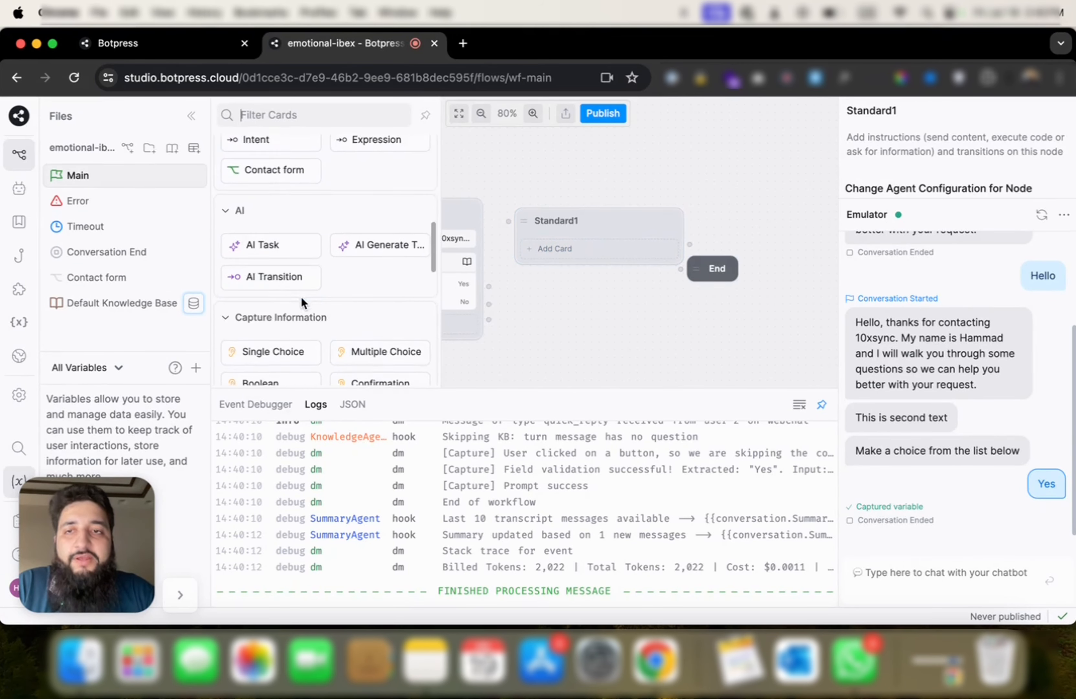
scroll(301, 295, up, 5)
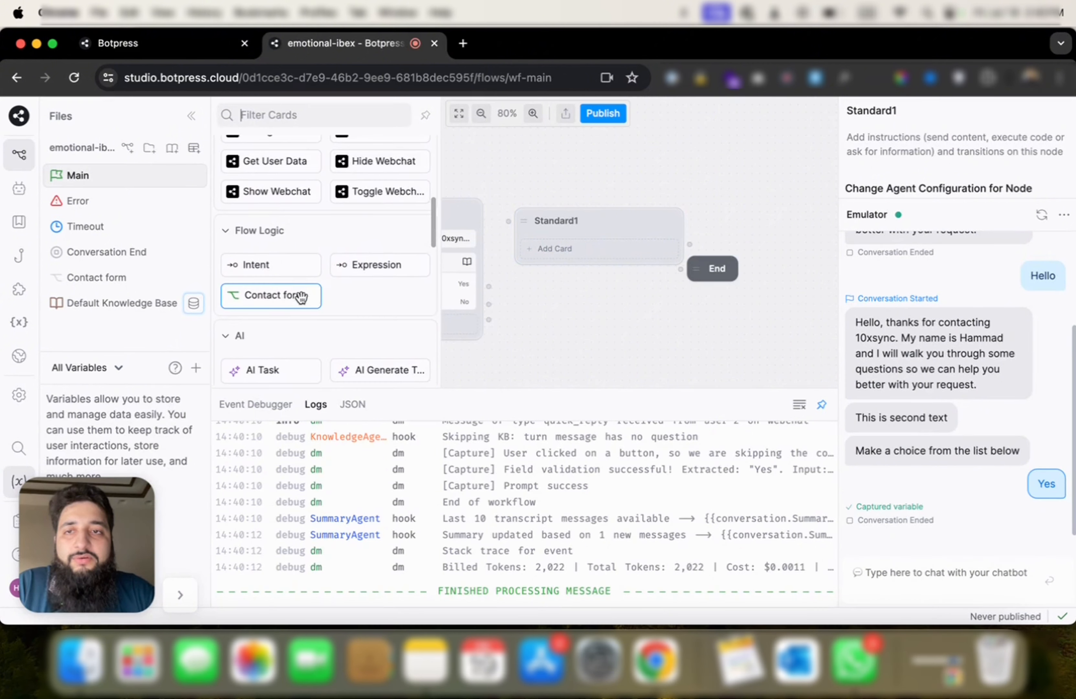
drag(252, 293, 558, 238)
click(478, 288)
Step: Connect Welcome_Node to Standard1 and rename it Flow_goes_to_contact_form
drag(488, 304, 507, 221)
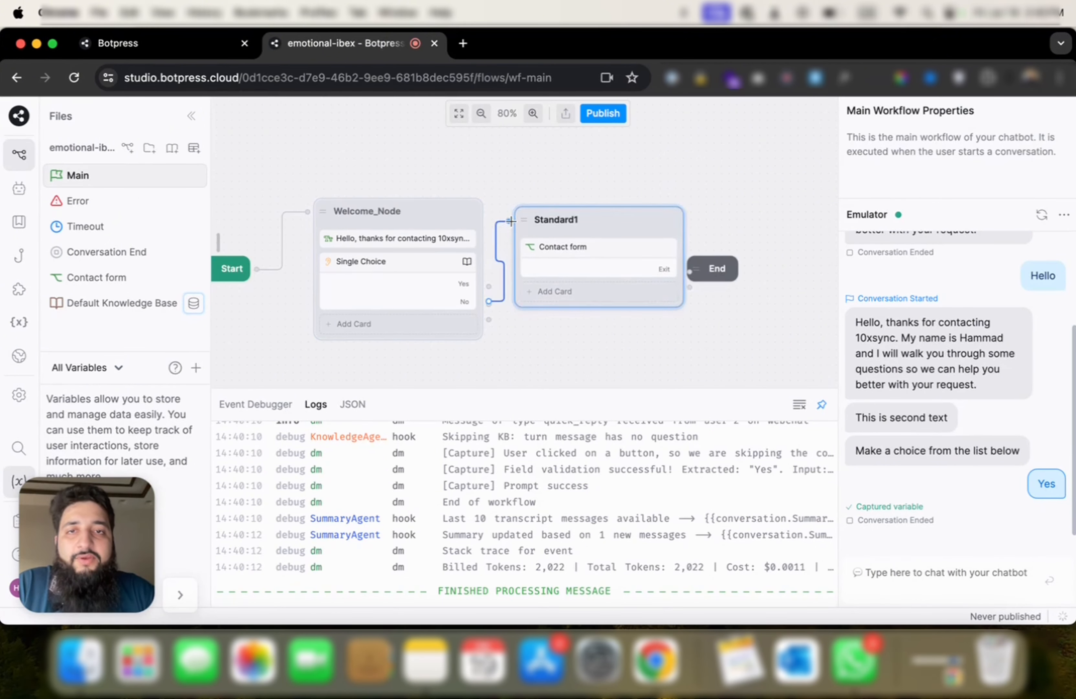
drag(714, 268, 791, 233)
drag(617, 222, 652, 221)
double_click(652, 220)
text(Flow_goes_to_)
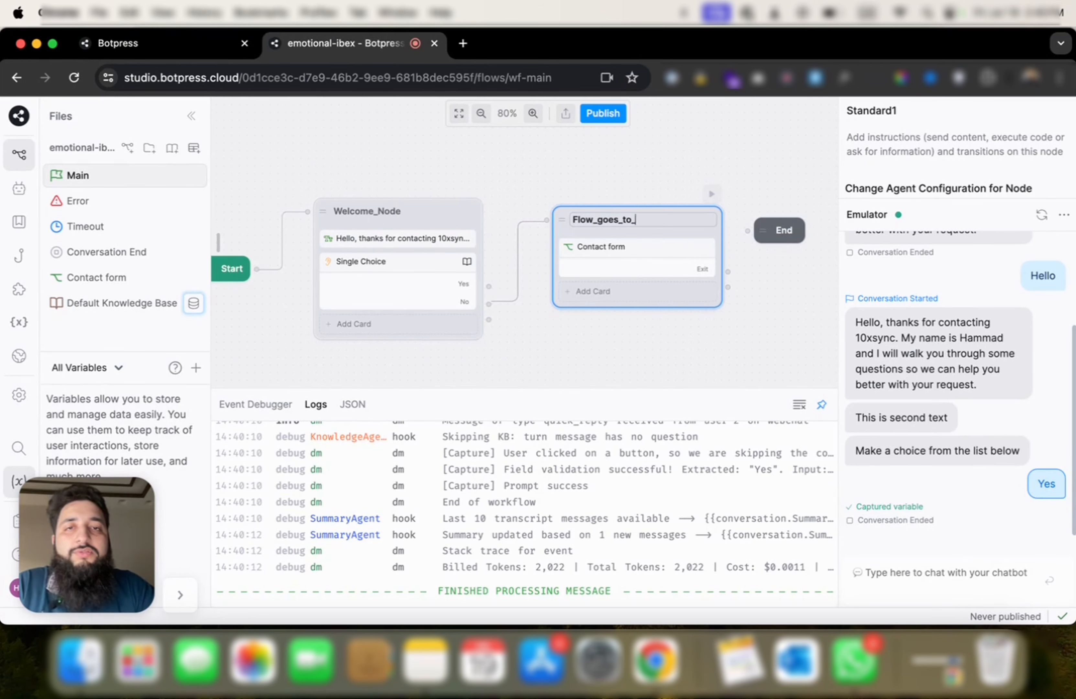
text(contact_form)
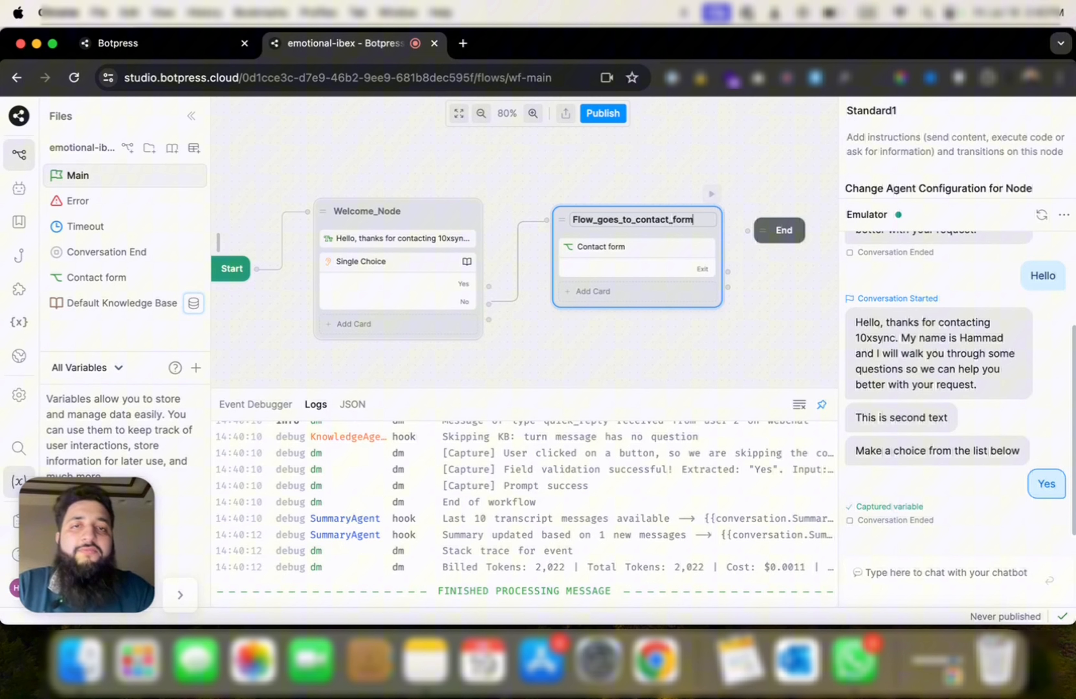
Step: Confirm the node name, then give Contact form's Standard node the text 'This is contact form flow'
click(588, 166)
click(365, 226)
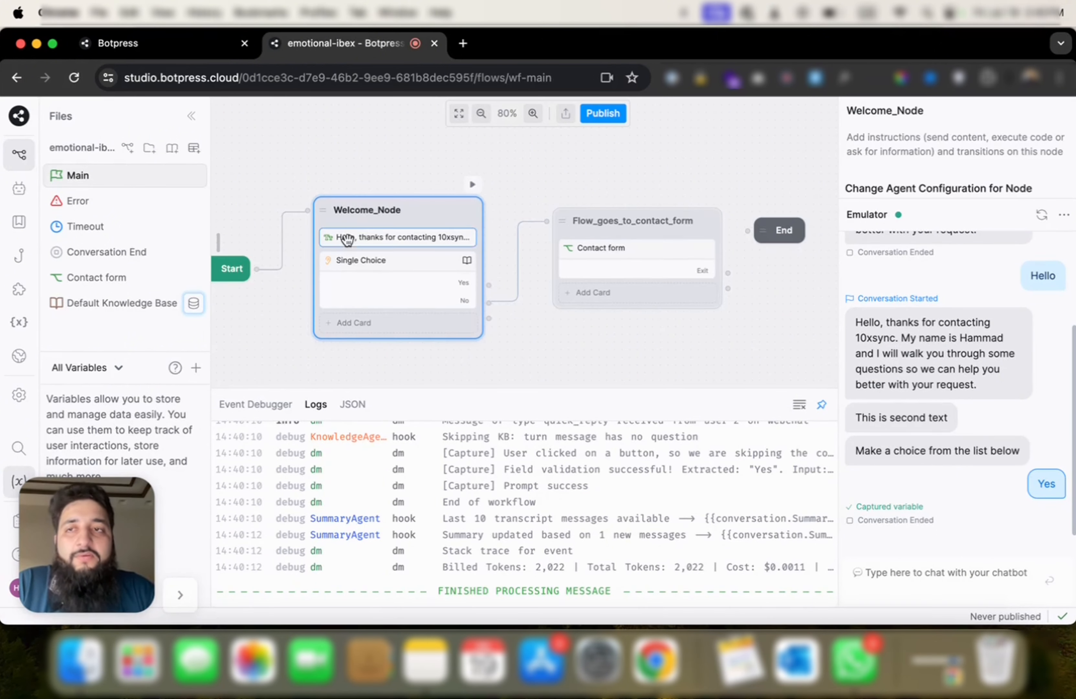
click(96, 277)
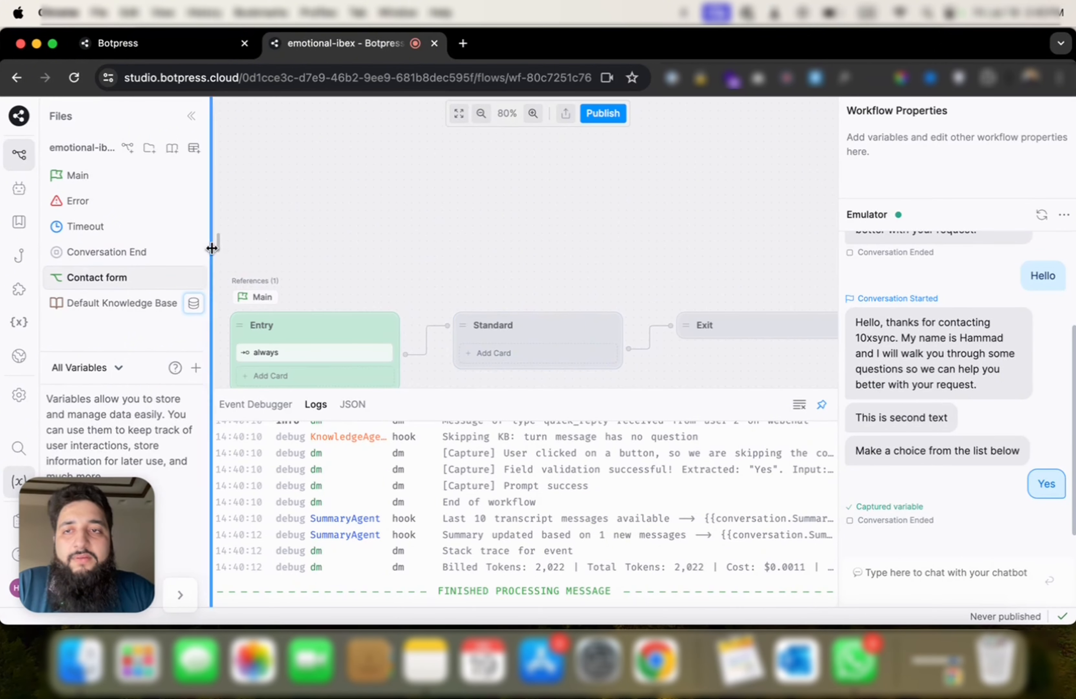
click(220, 241)
drag(243, 178, 540, 351)
text(This is contact form flow)
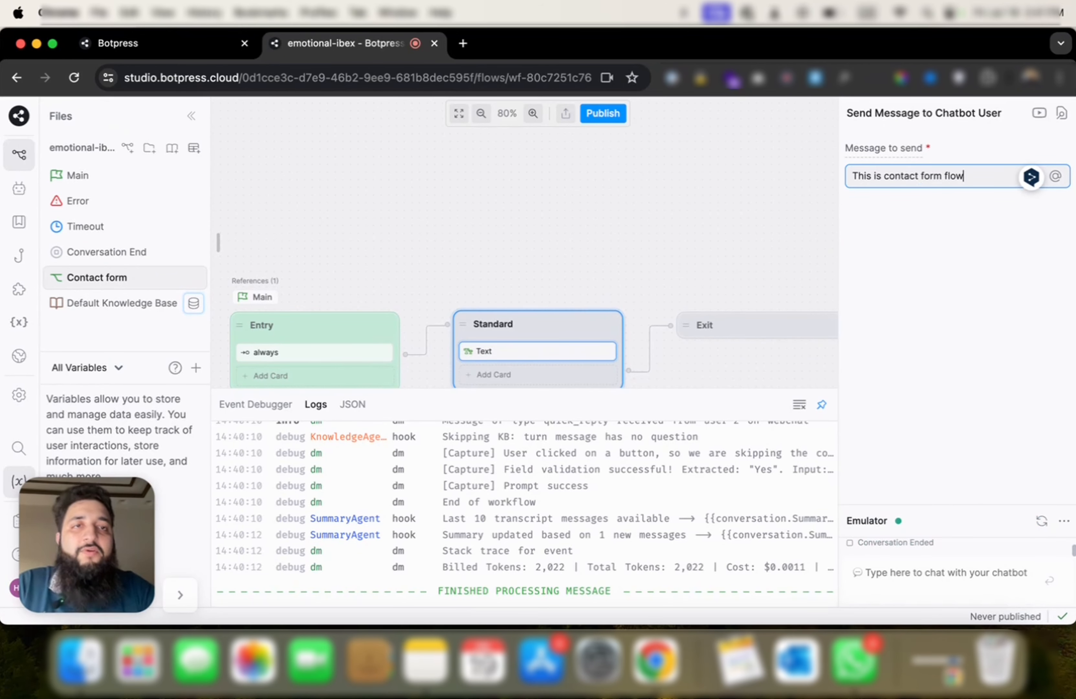
click(136, 177)
Step: Rerun the emulator from Welcome_Node and answer Yes to reach the contact form message
click(395, 318)
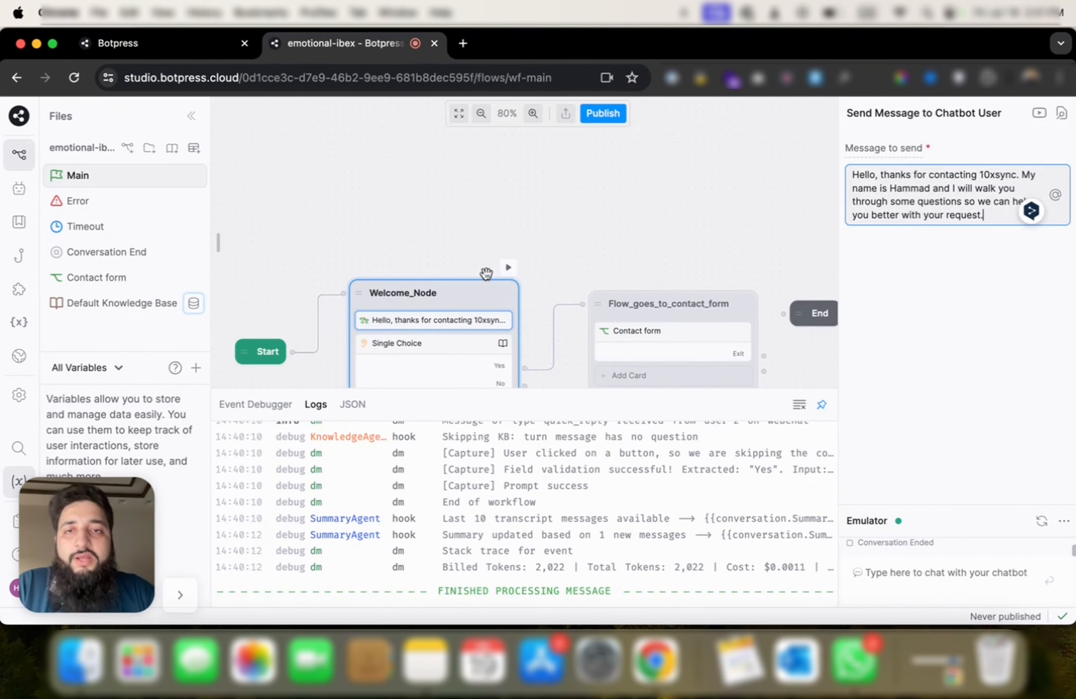
click(510, 268)
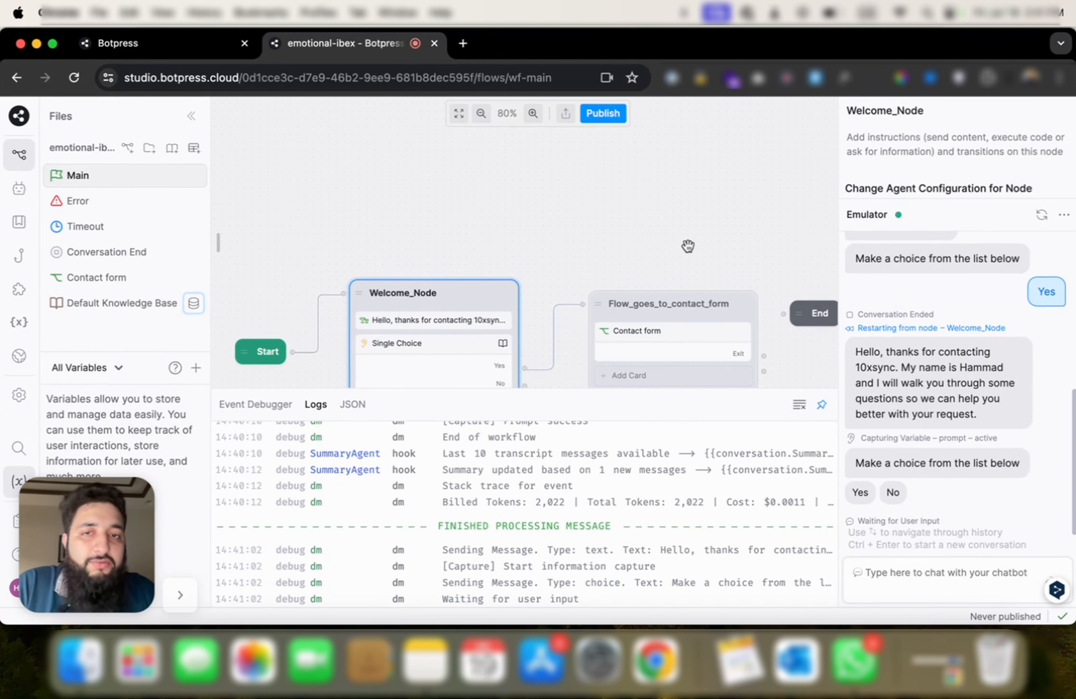
click(861, 492)
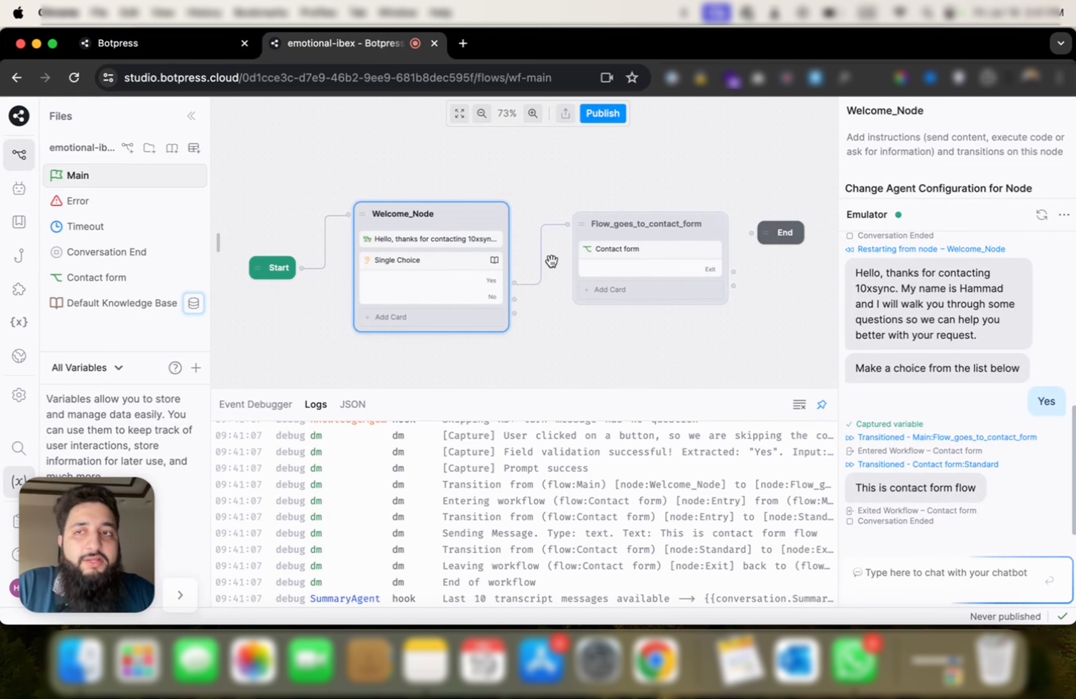
Step: Trace the Contact form workflow back to its caller in Main, then reopen Contact form
click(97, 277)
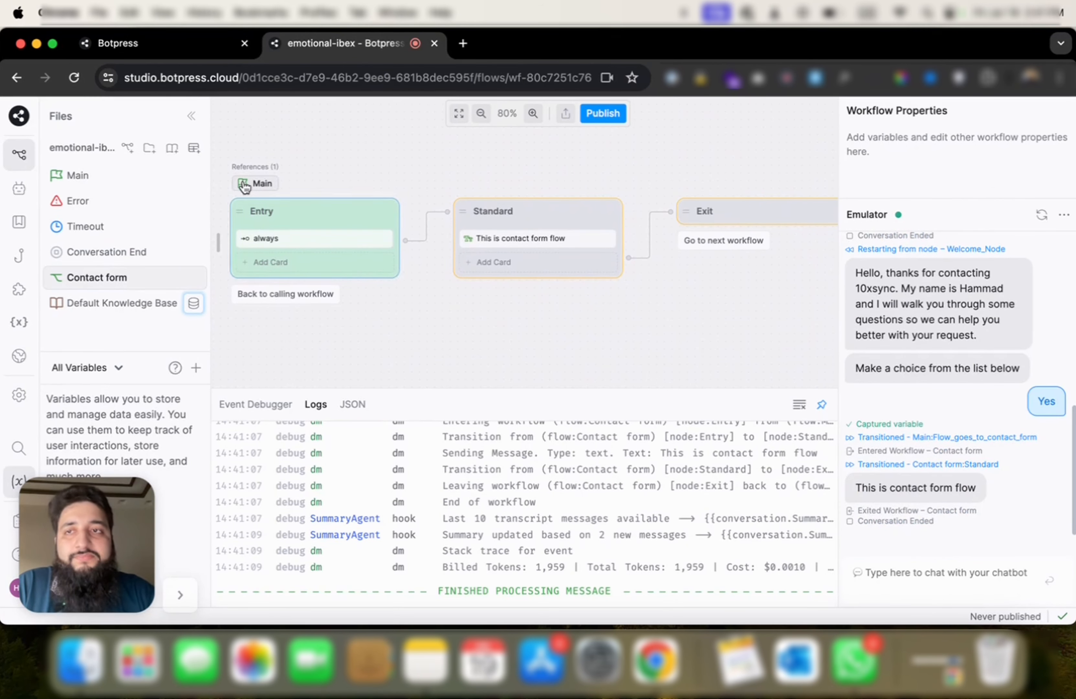
click(260, 183)
scroll(419, 212, down, 3)
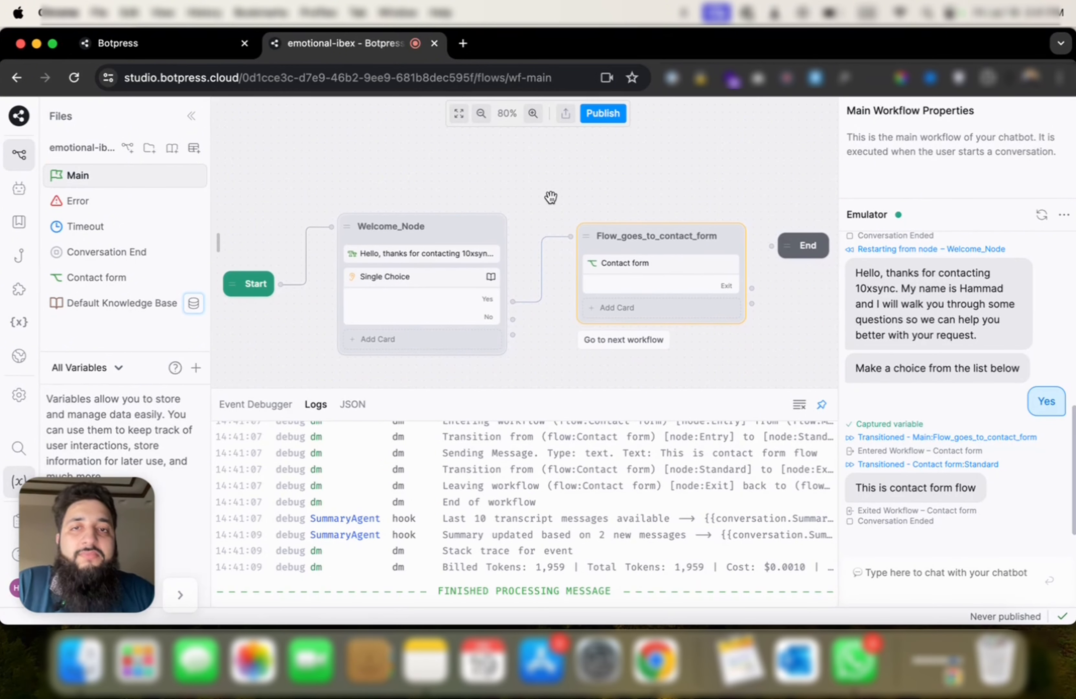
click(478, 235)
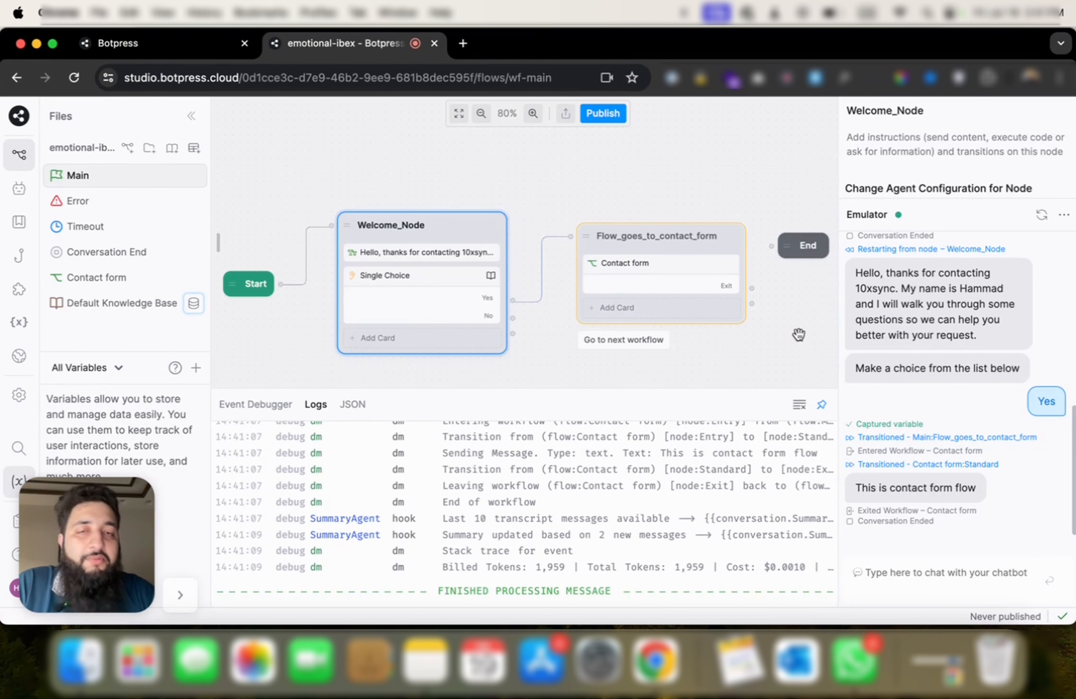
click(98, 278)
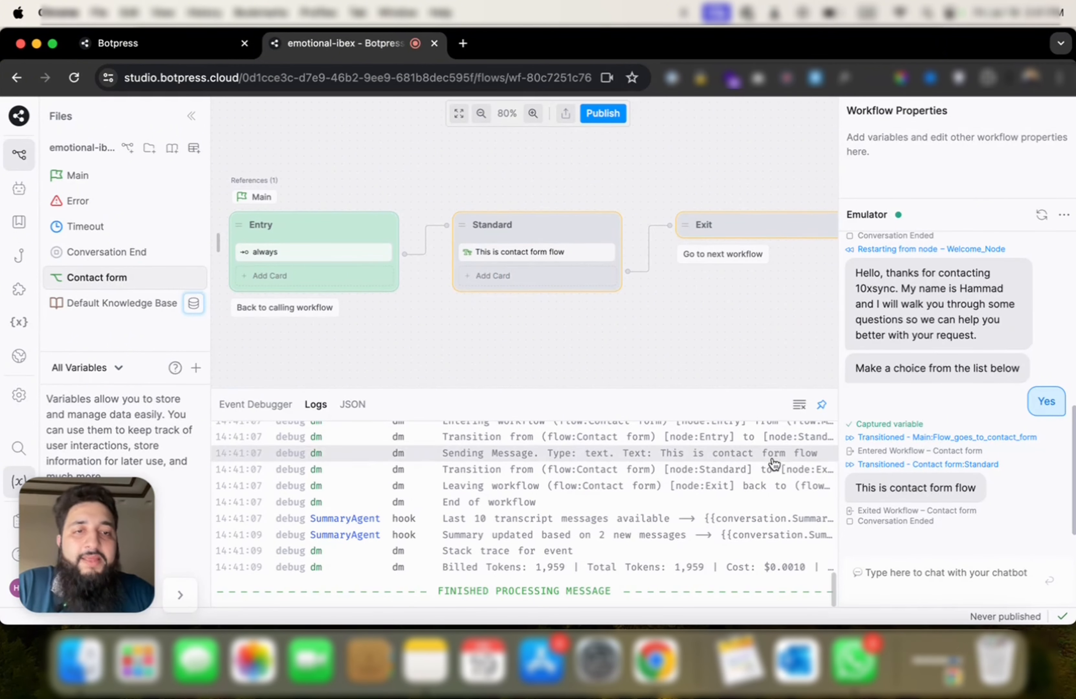
Step: Drag Person Name, Email Address, Phone Number and Raw Input capture cards into Contact form's Standard node
click(217, 241)
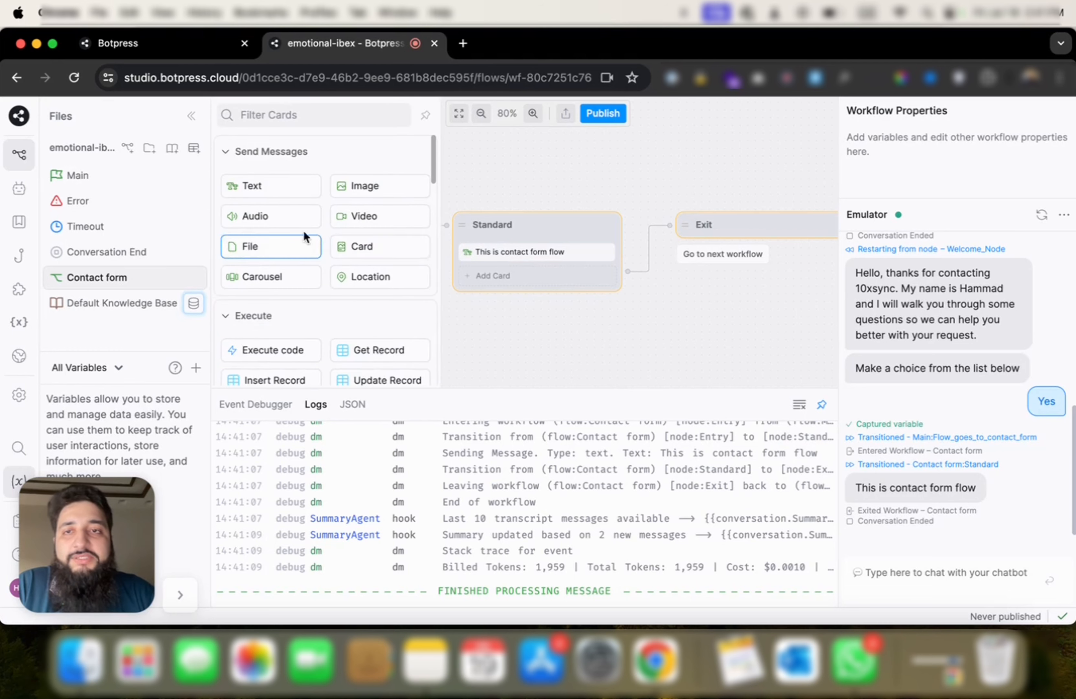
scroll(303, 229, down, 10)
scroll(360, 233, down, 8)
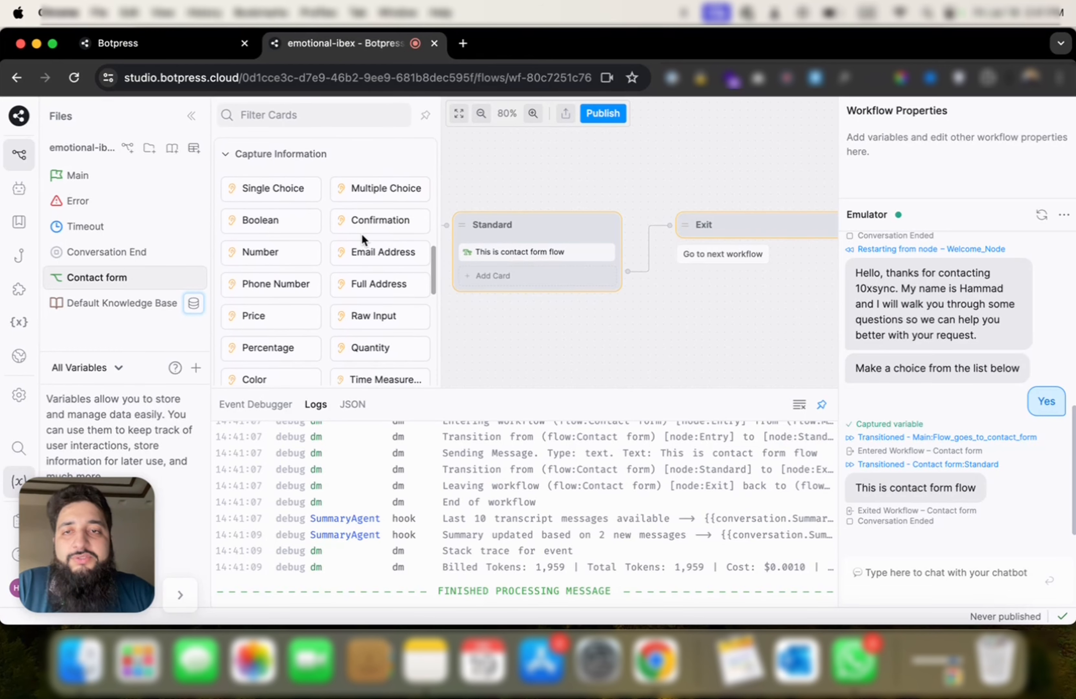
drag(356, 278, 503, 274)
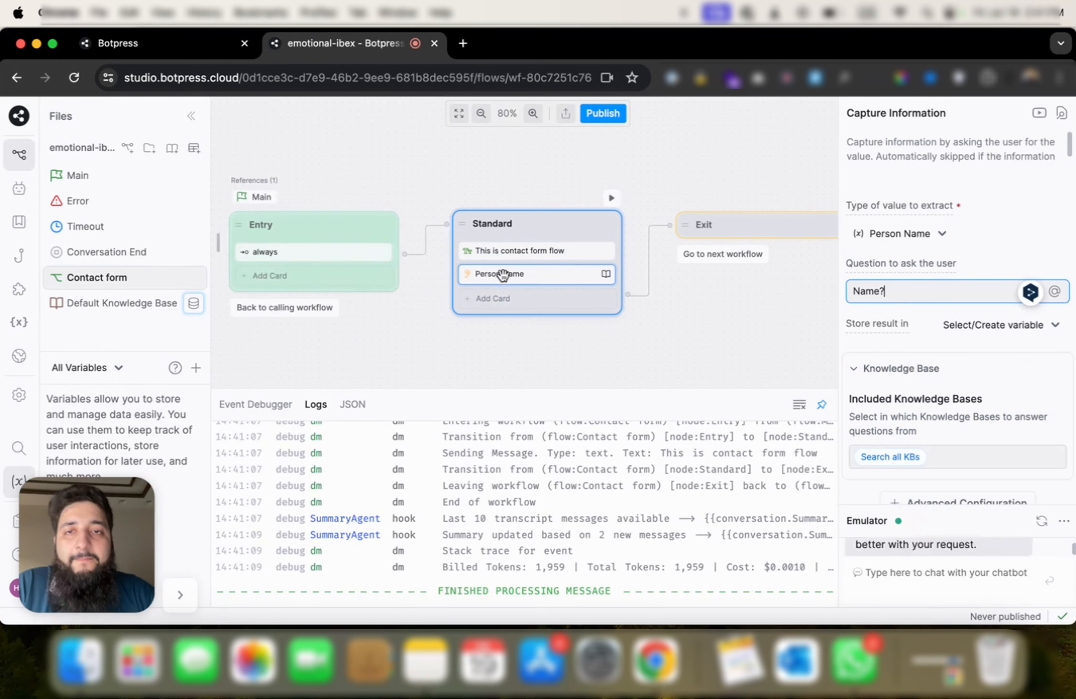
scroll(362, 265, down, 10)
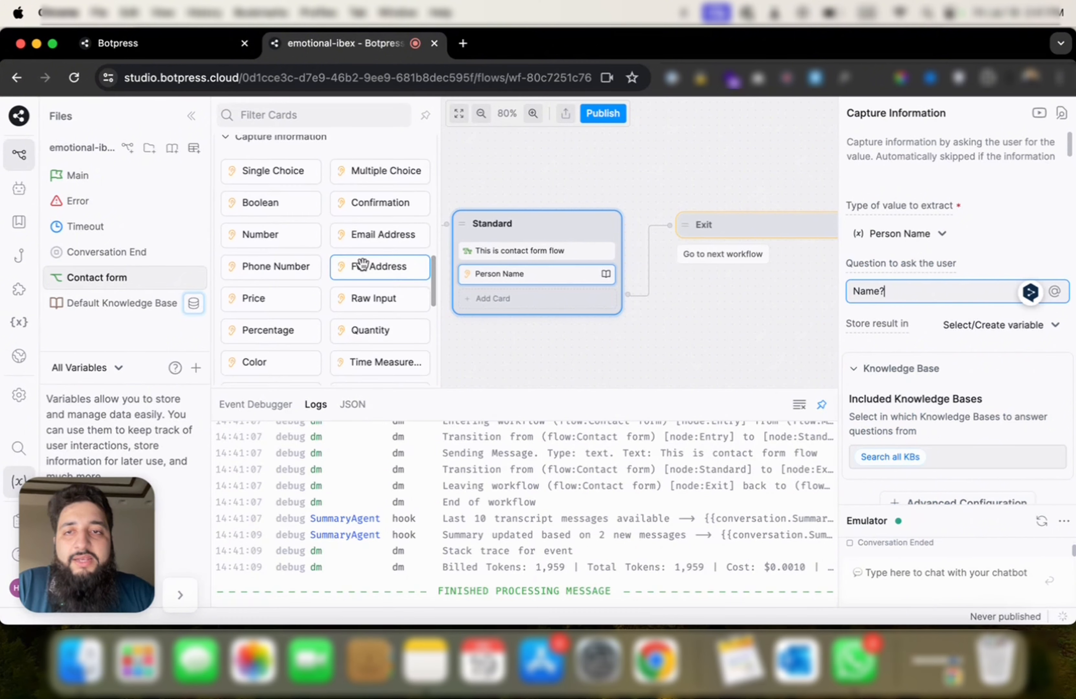
drag(370, 247, 513, 298)
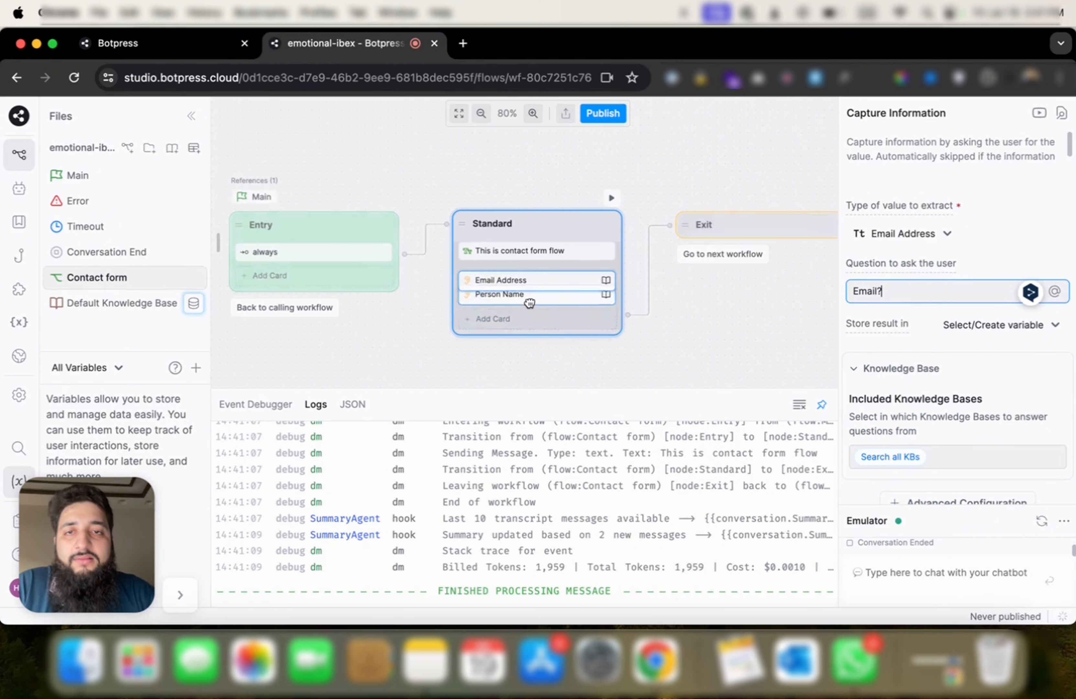
mouse_move(220, 243)
scroll(359, 249, down, 10)
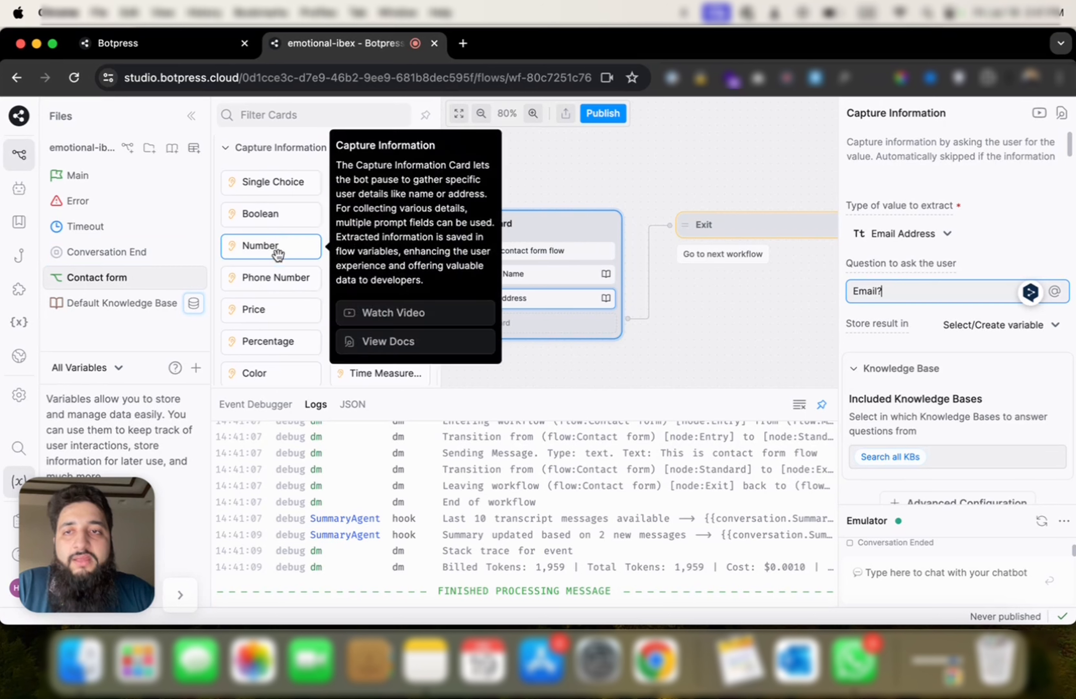
drag(272, 277, 529, 345)
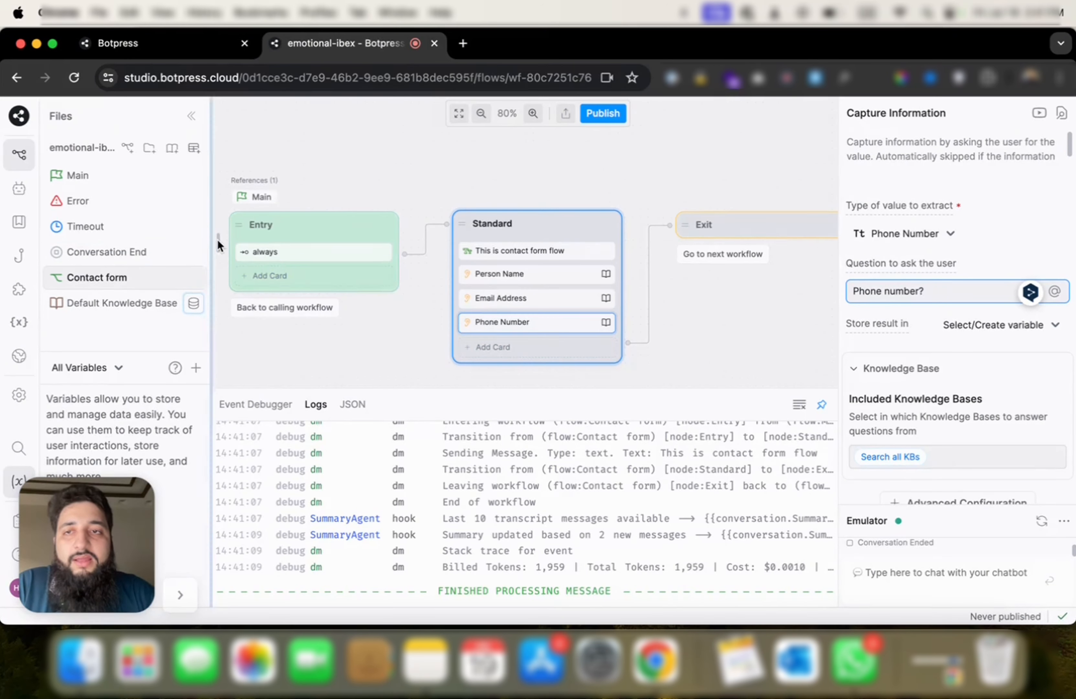
mouse_move(216, 238)
scroll(276, 249, down, 8)
scroll(276, 251, down, 5)
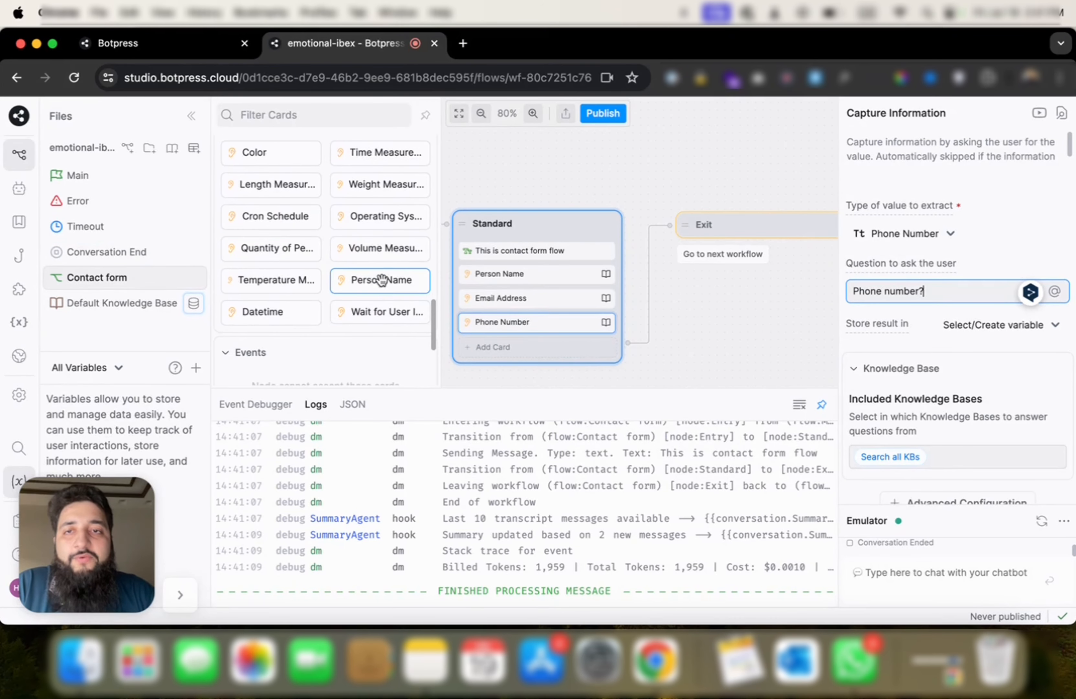
scroll(387, 245, up, 3)
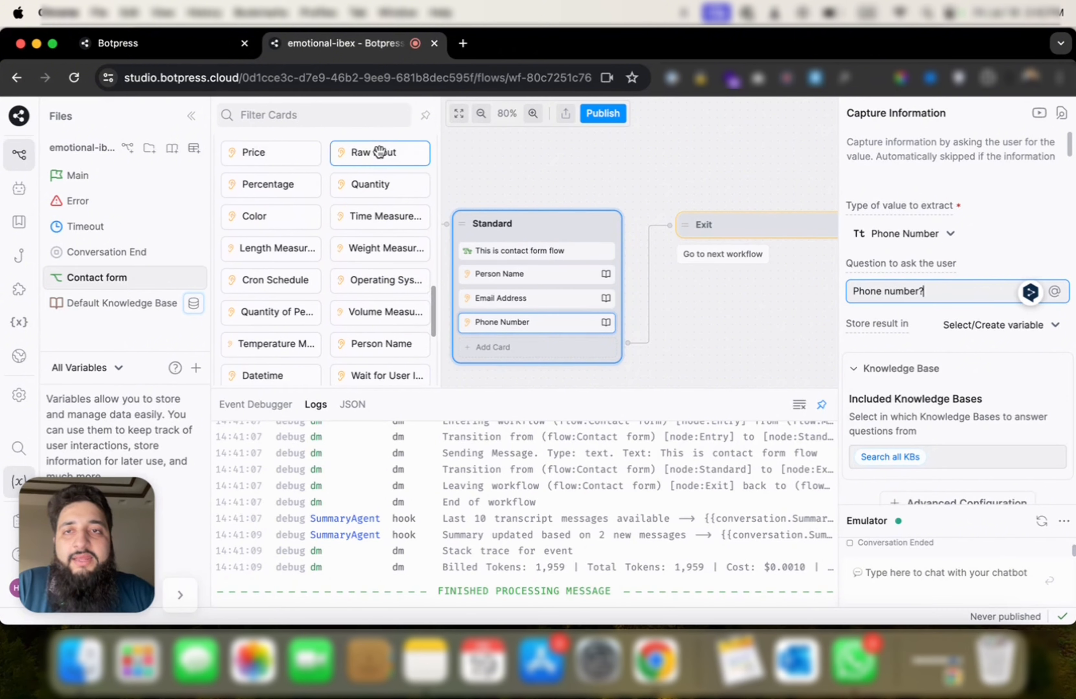
drag(387, 151, 549, 349)
Step: Reword the name question to ask for first and last name, and the email question to 'Please enter your email'
click(553, 273)
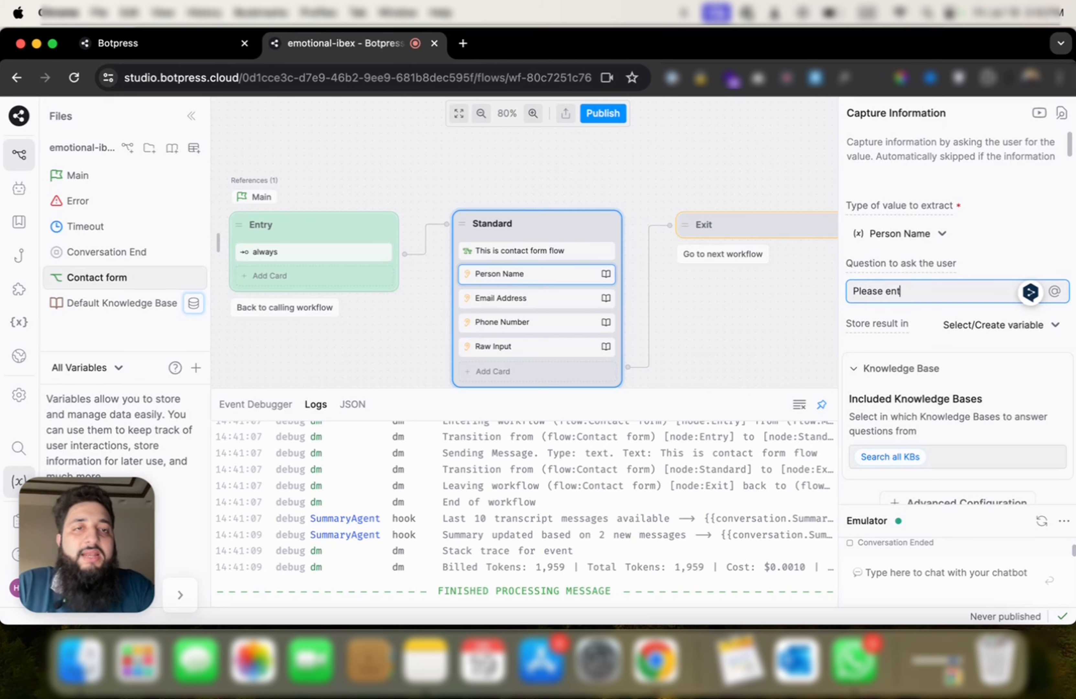
text(ame and p)
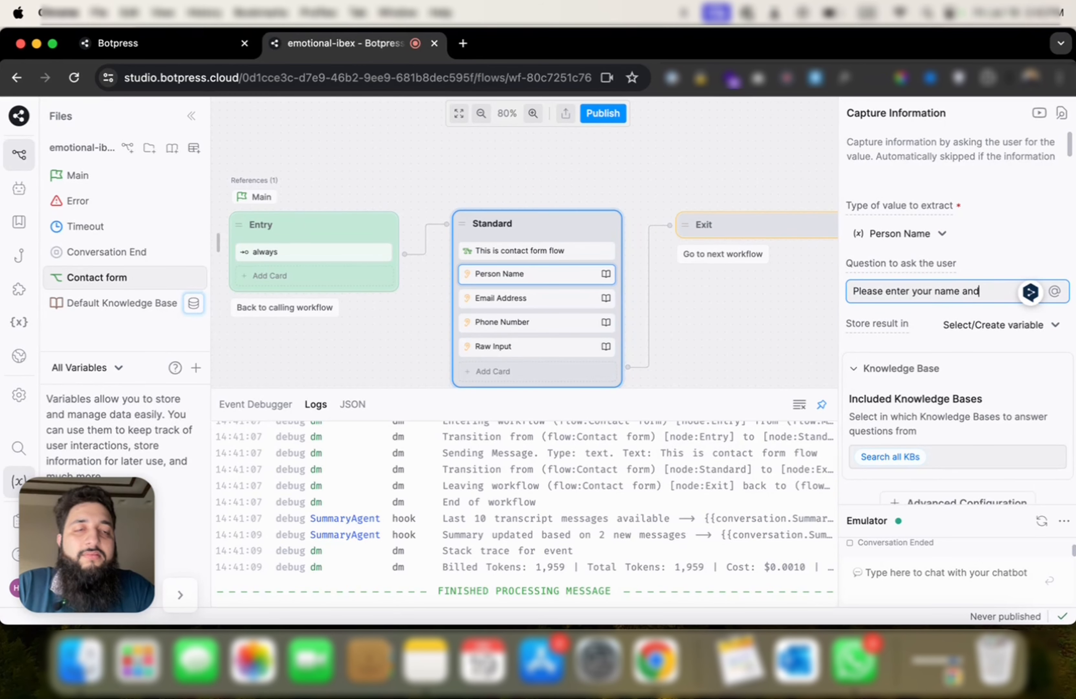
key(BackSpace)
key(BackSpace)
key(BackSpace)
key(BackSpace)
text(first and last)
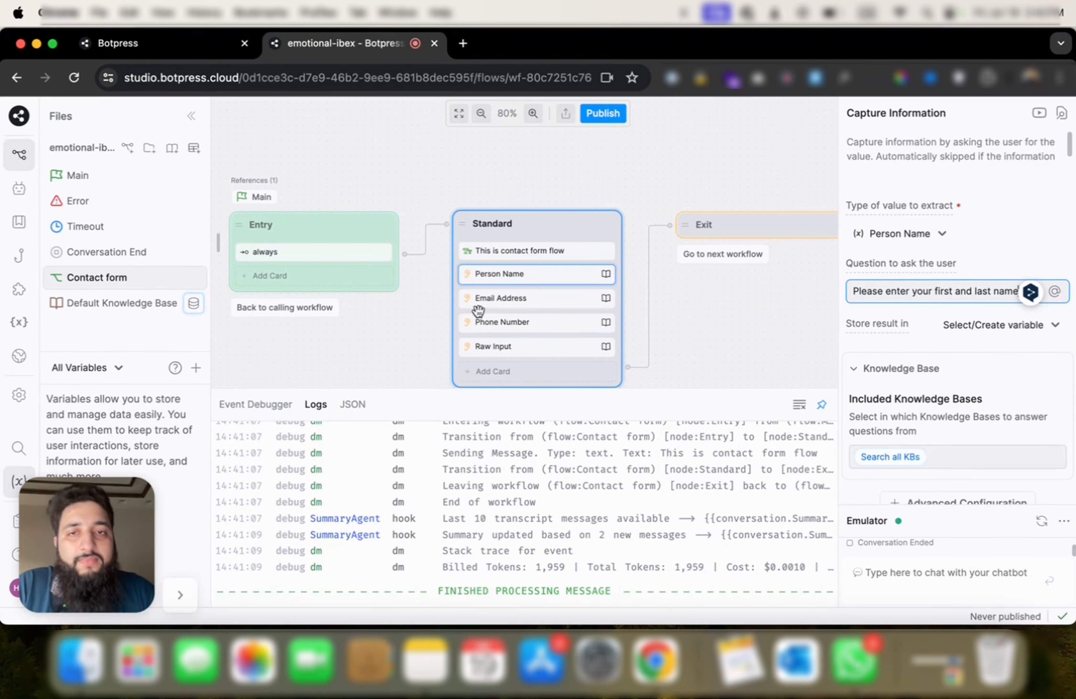
click(545, 300)
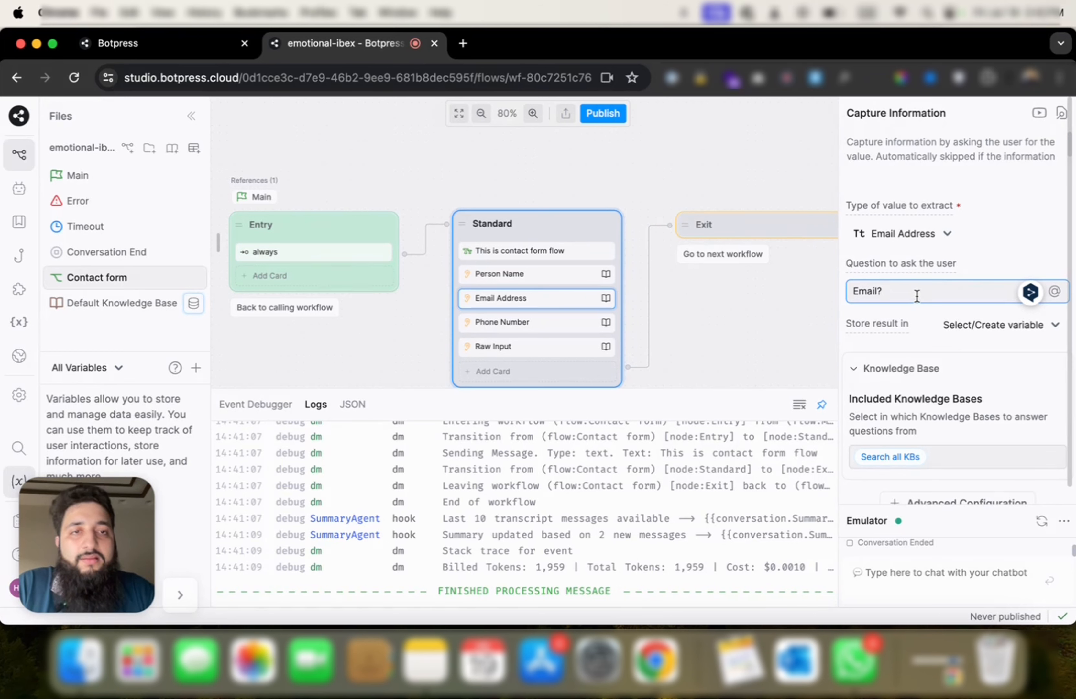
text(Please enter your e)
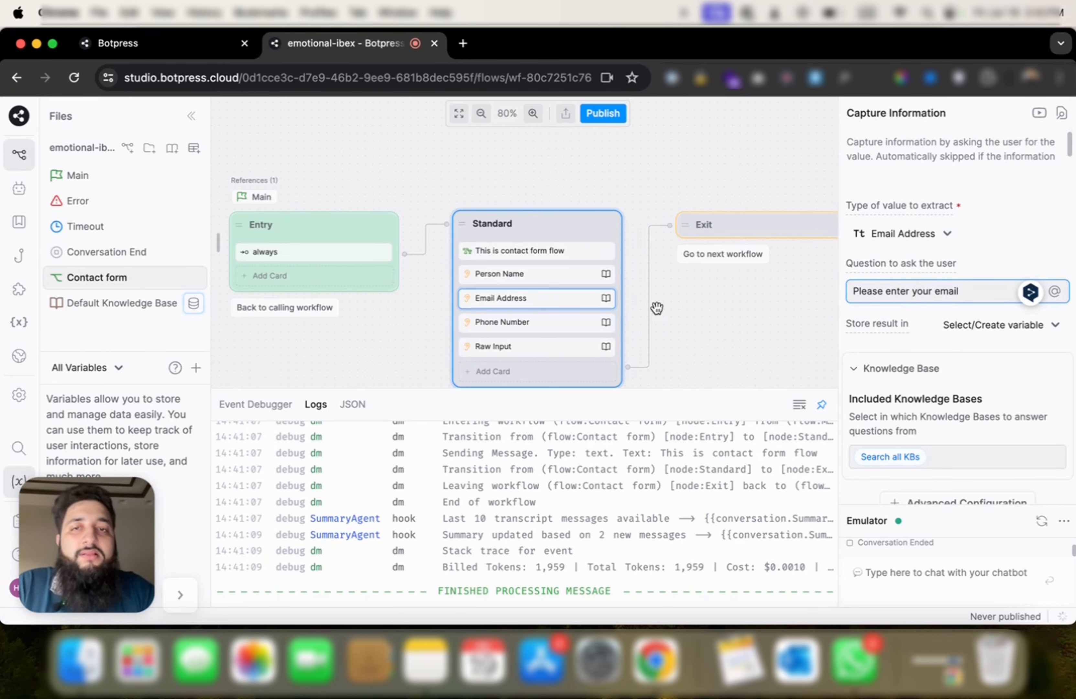
Step: Set the phone question to 'Please enter your phone number' and the message question to 'Any message you wanna send?'
click(590, 322)
click(948, 293)
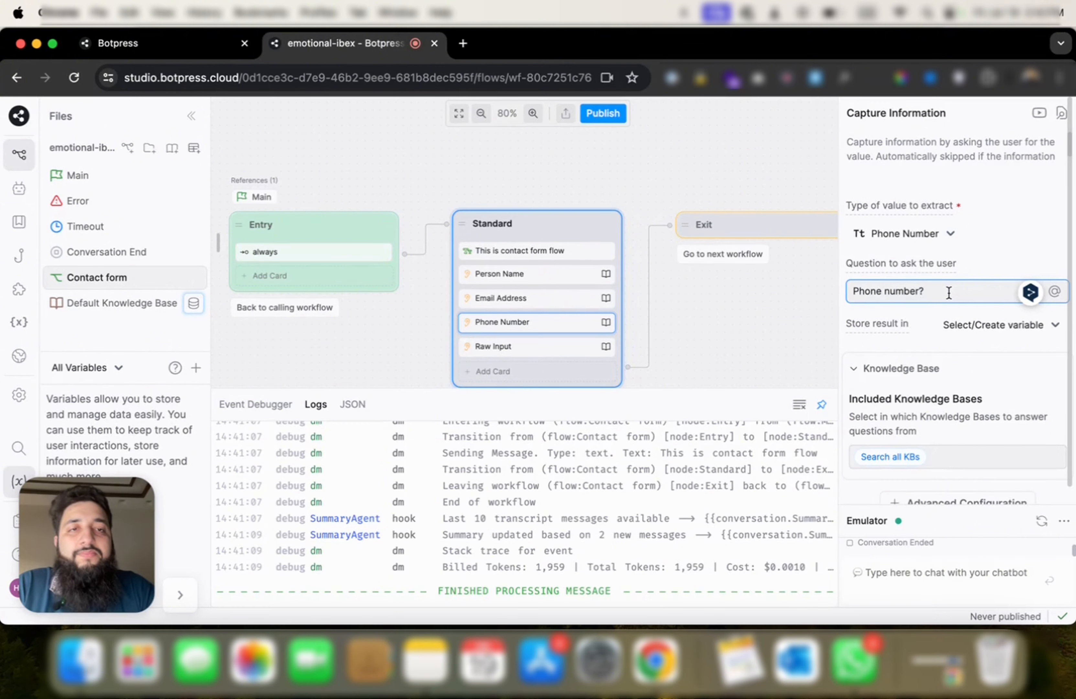
key(super+a)
text(Pl)
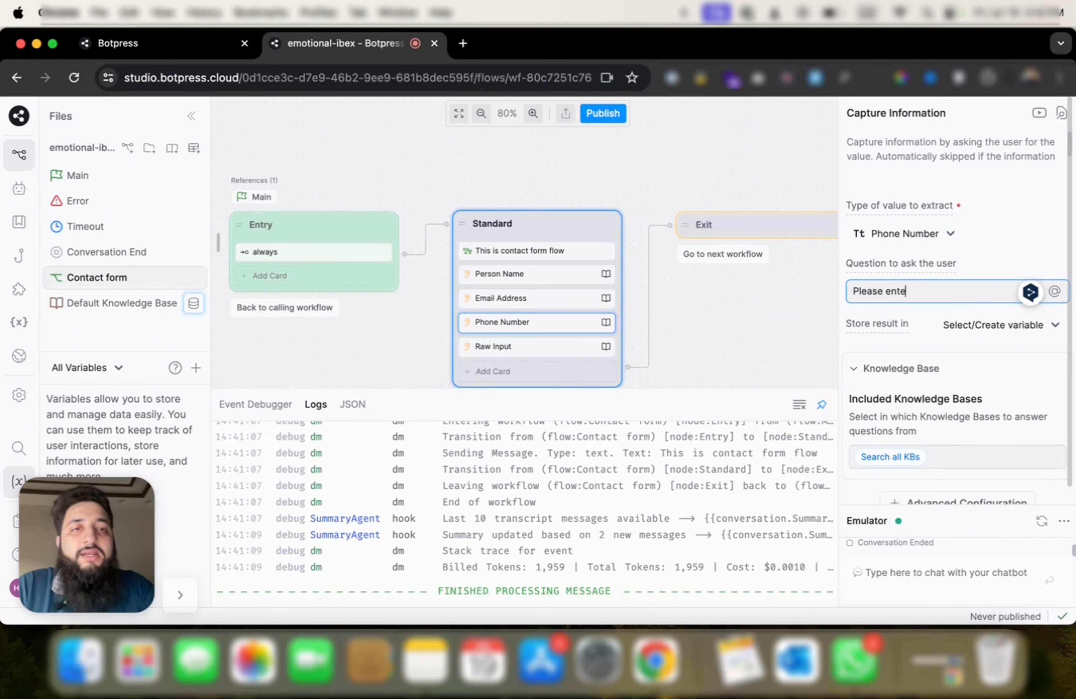
text(ease enter your phone nu)
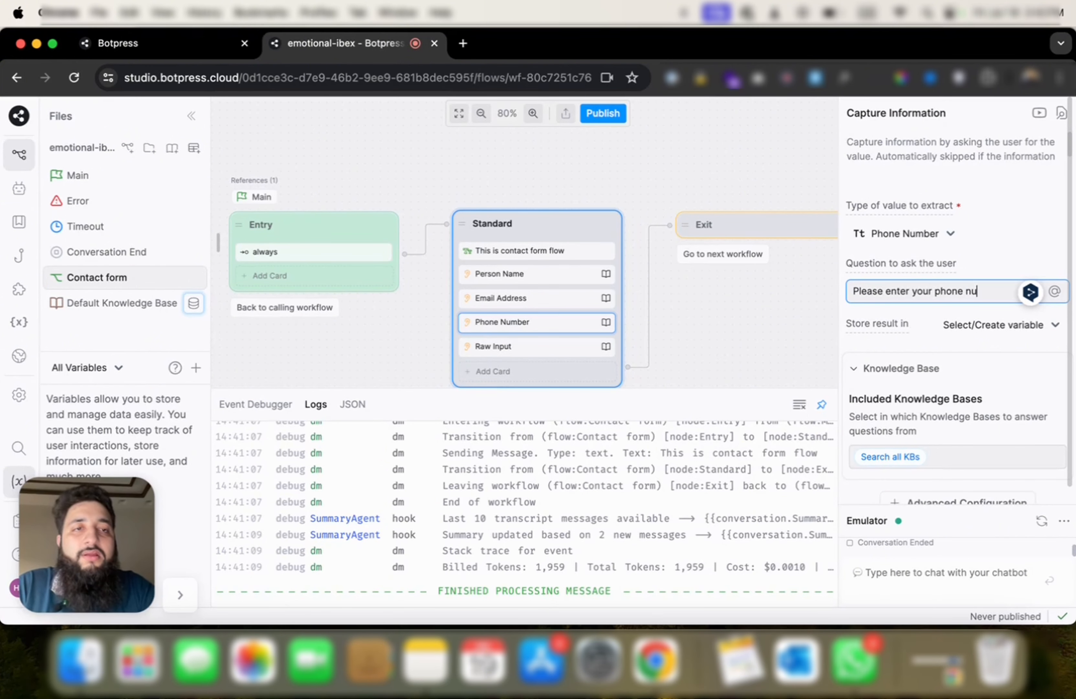
text(mber)
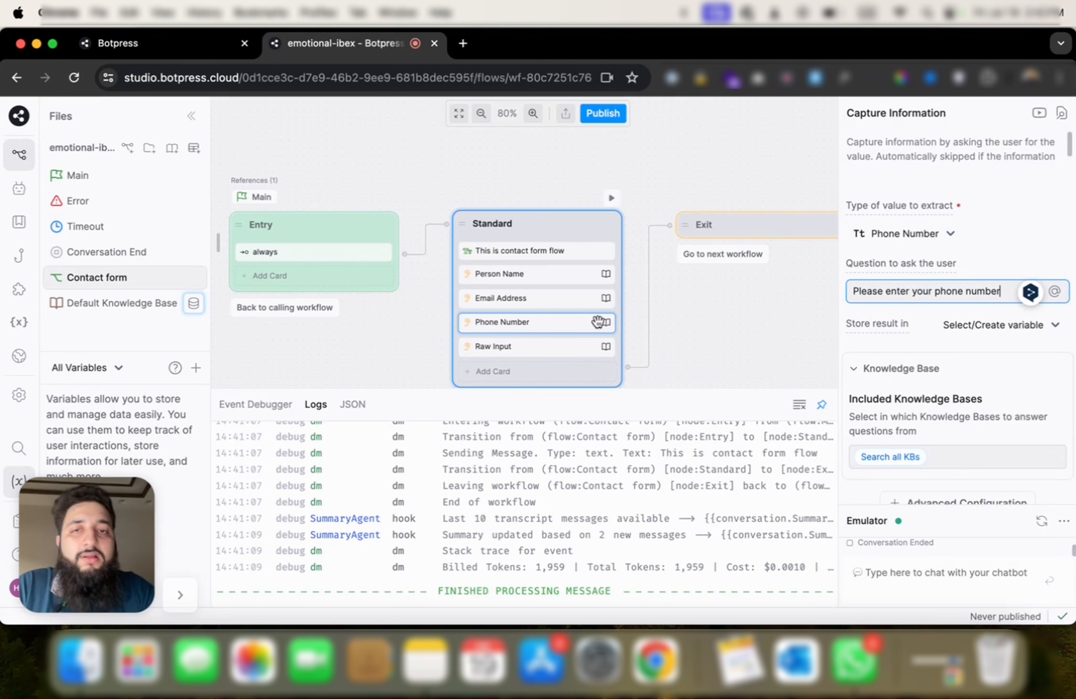
click(556, 371)
click(555, 351)
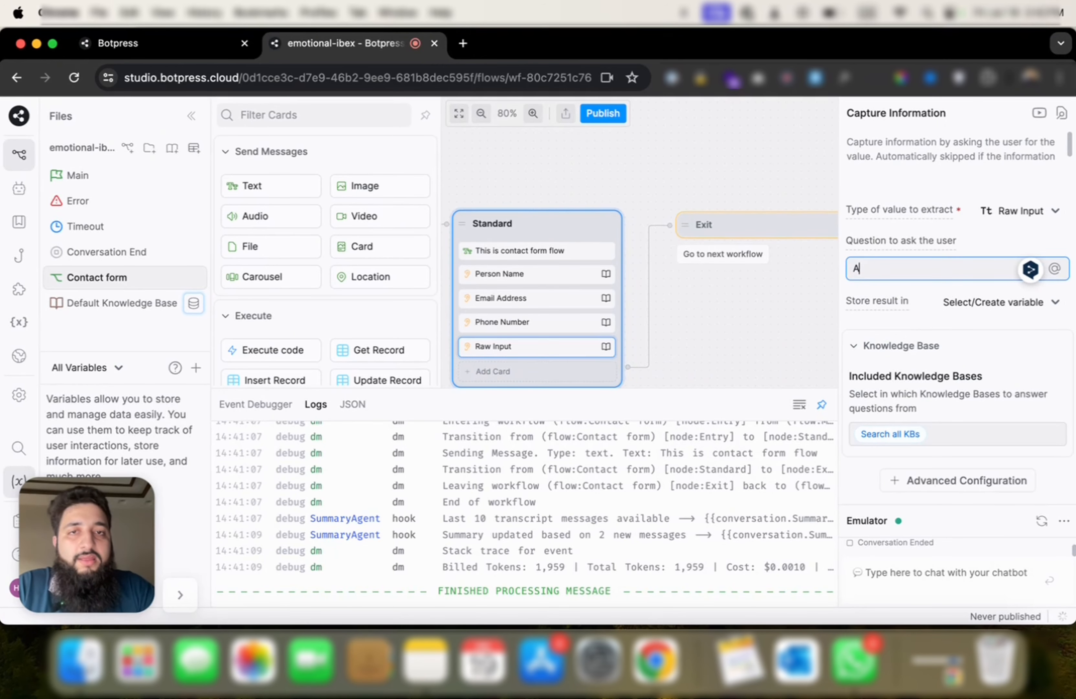
text(Any message you wanna send?)
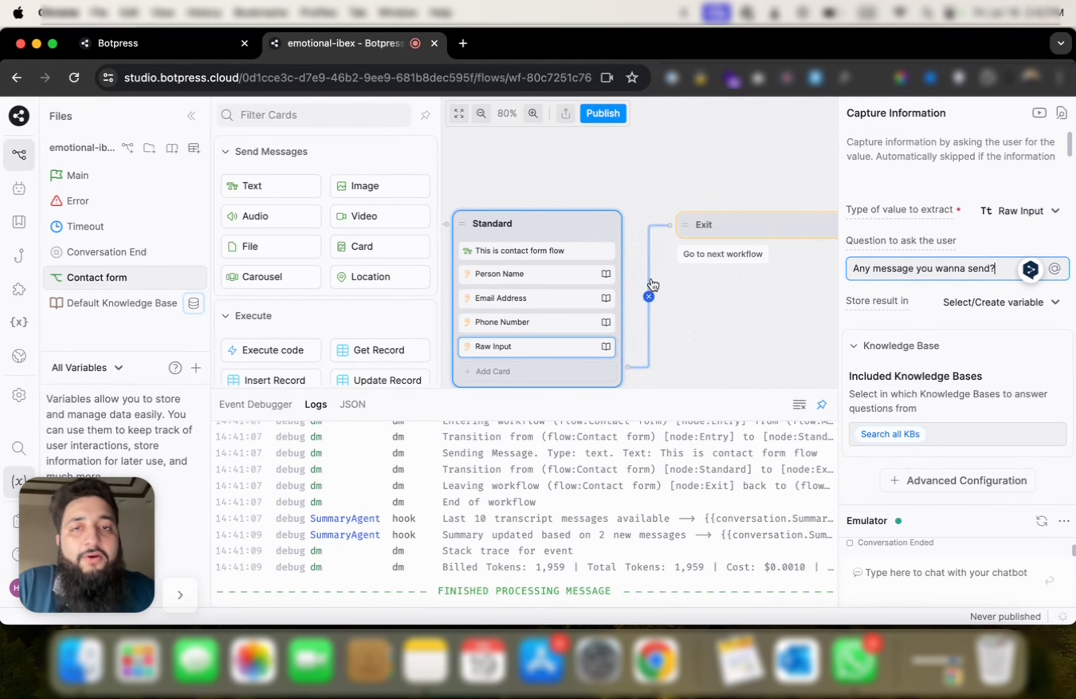
click(535, 276)
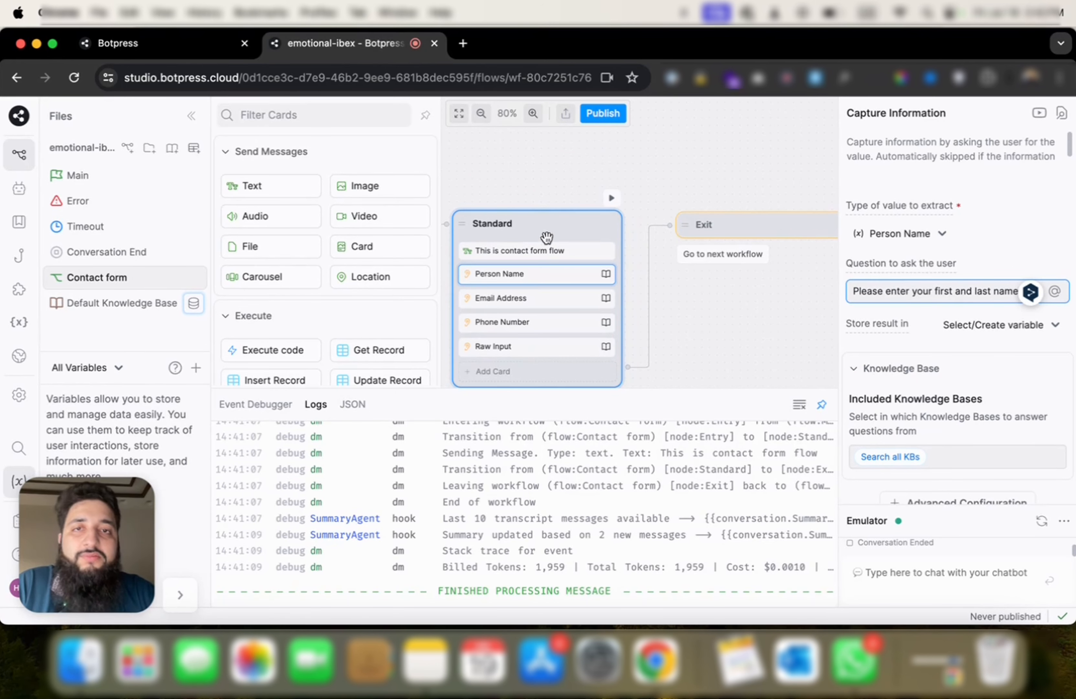
Step: Restart the emulator at the Contact form's Standard node and reply with a test full name
click(548, 235)
click(611, 198)
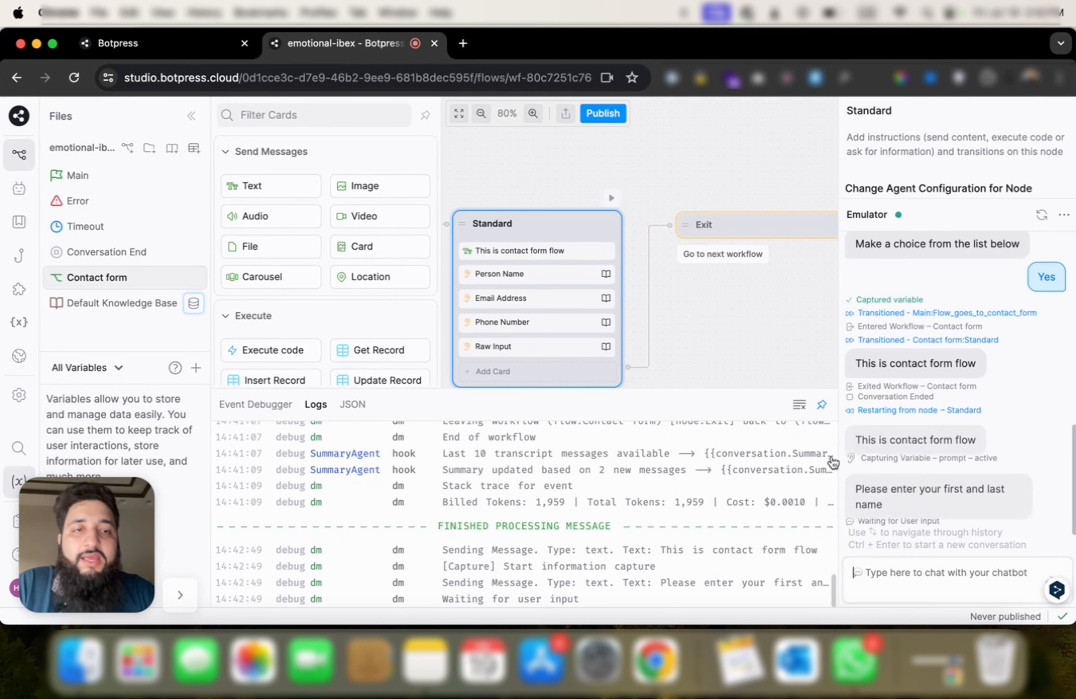
click(922, 577)
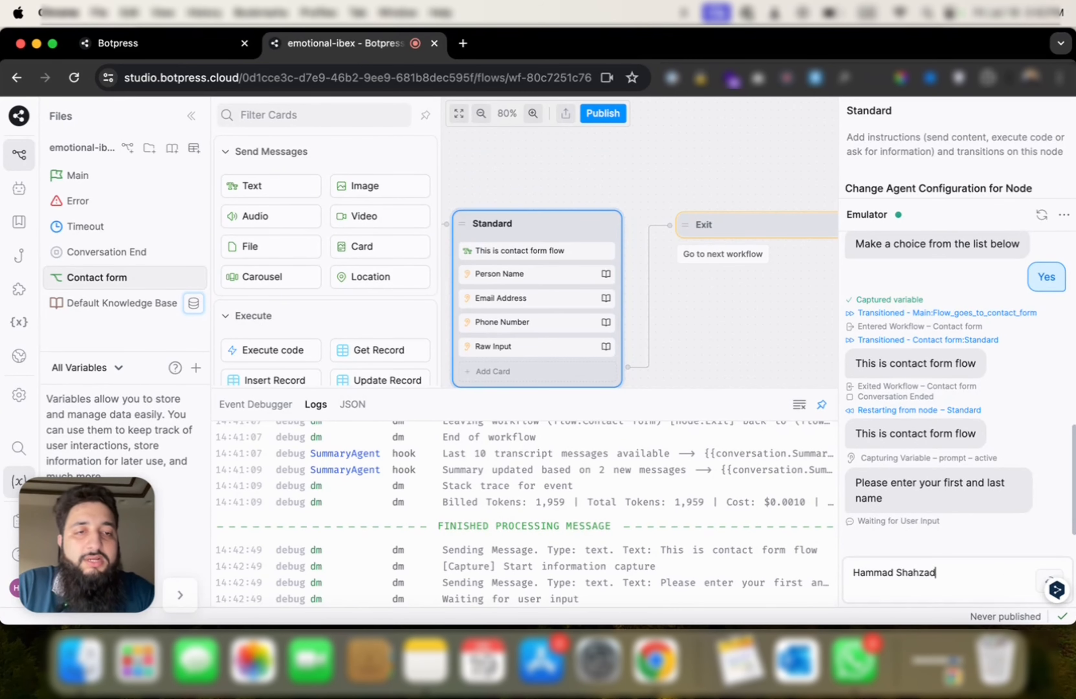
key(Return)
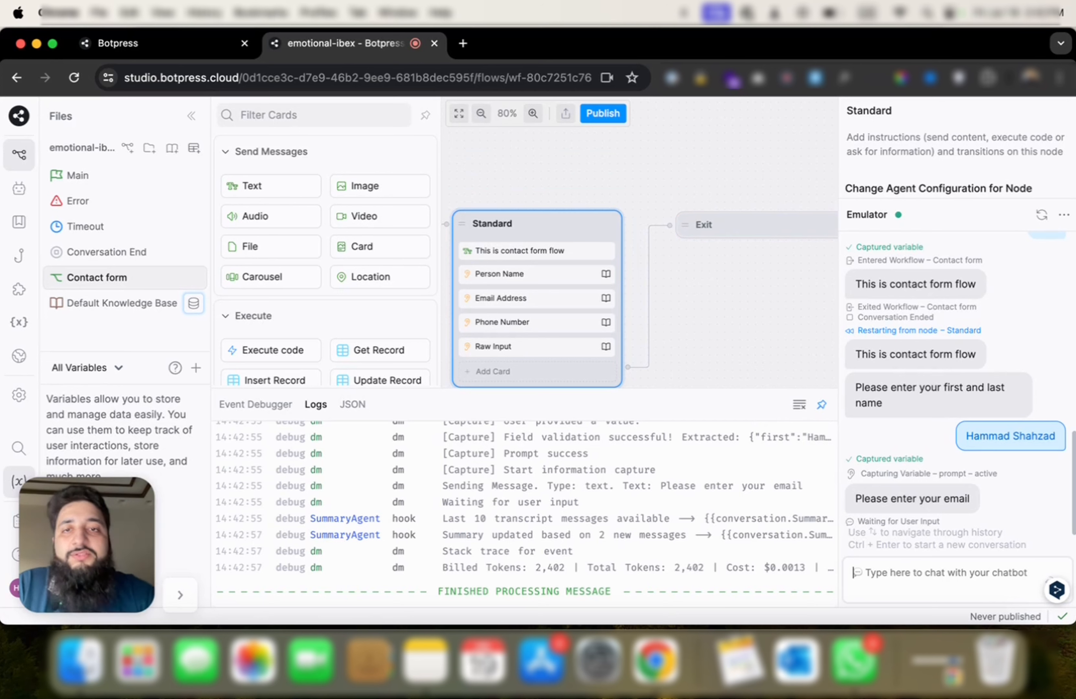
Step: Check the name question's storage options, then close the Logs panel
click(543, 272)
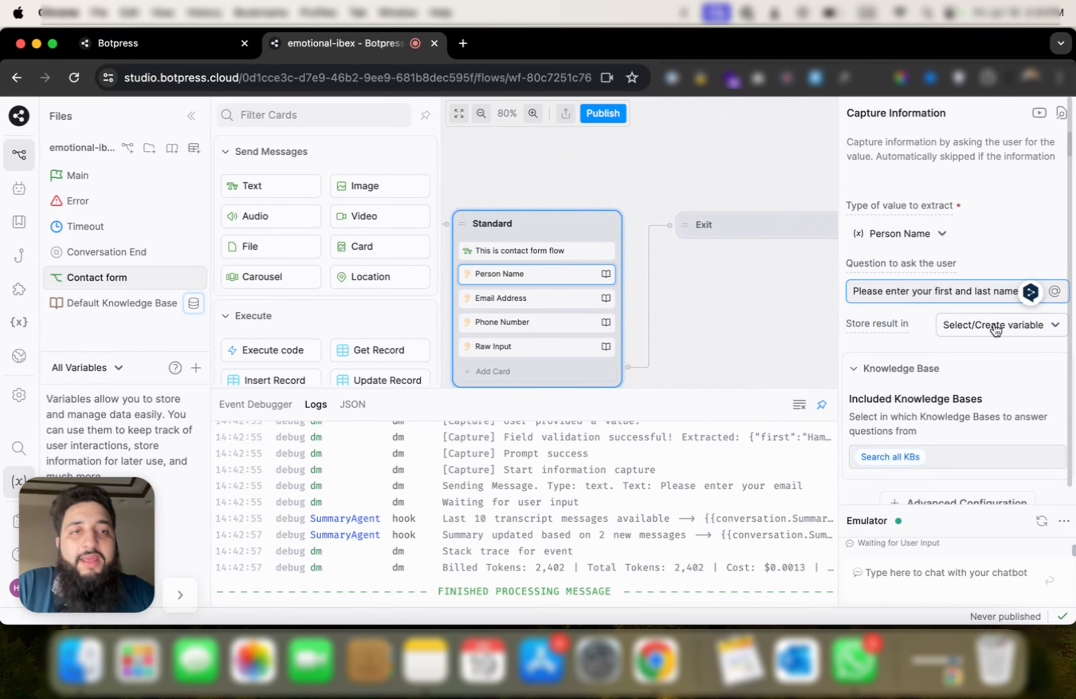
click(958, 322)
click(973, 384)
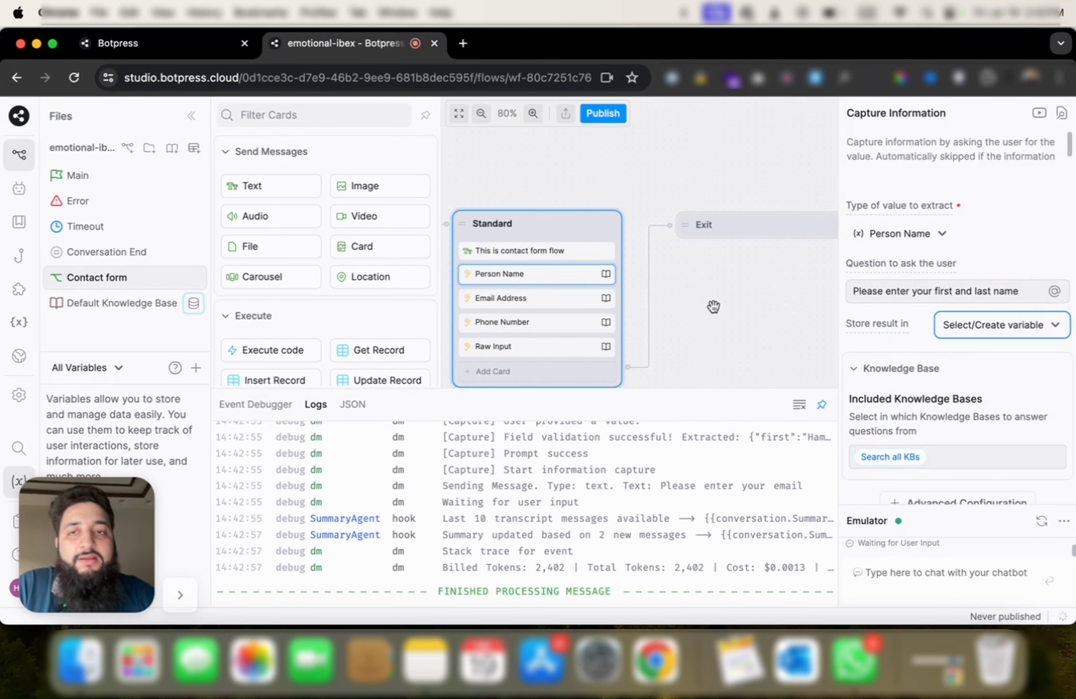
click(735, 318)
click(824, 406)
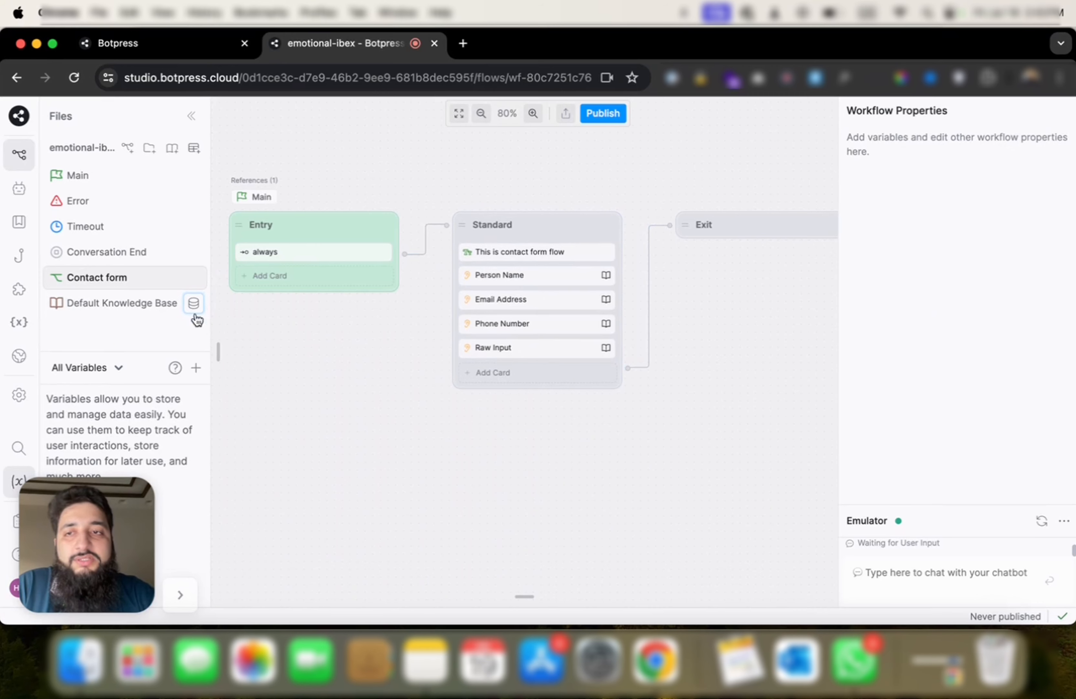
Step: Create the workflow String variable 'name'
click(193, 370)
click(486, 489)
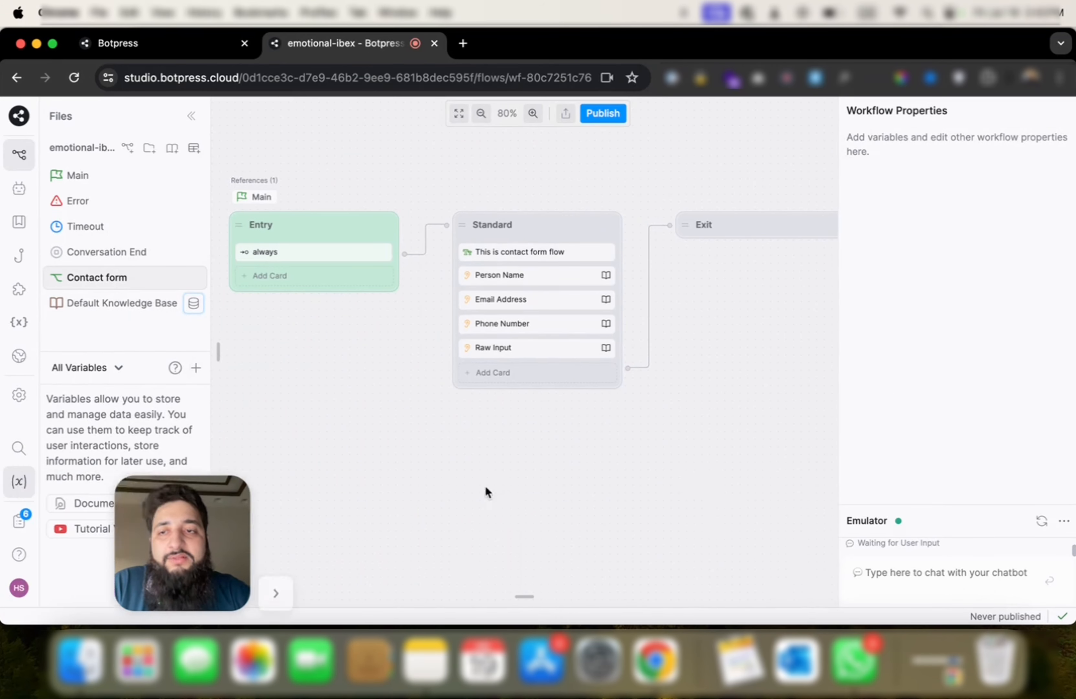
click(196, 370)
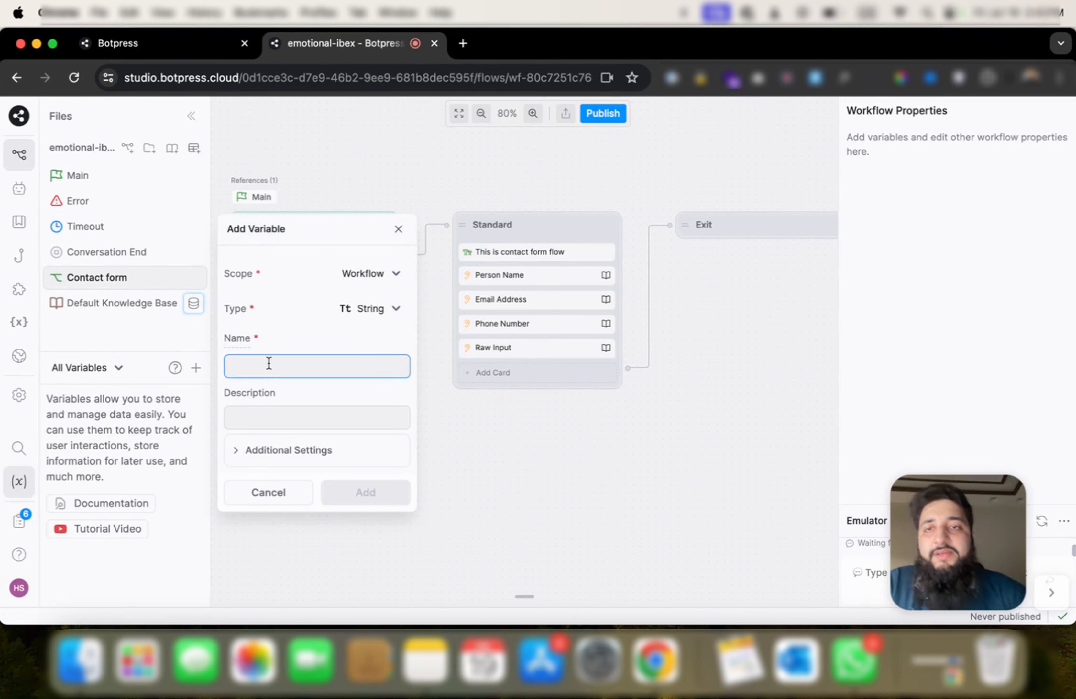
text(name)
key(super+a)
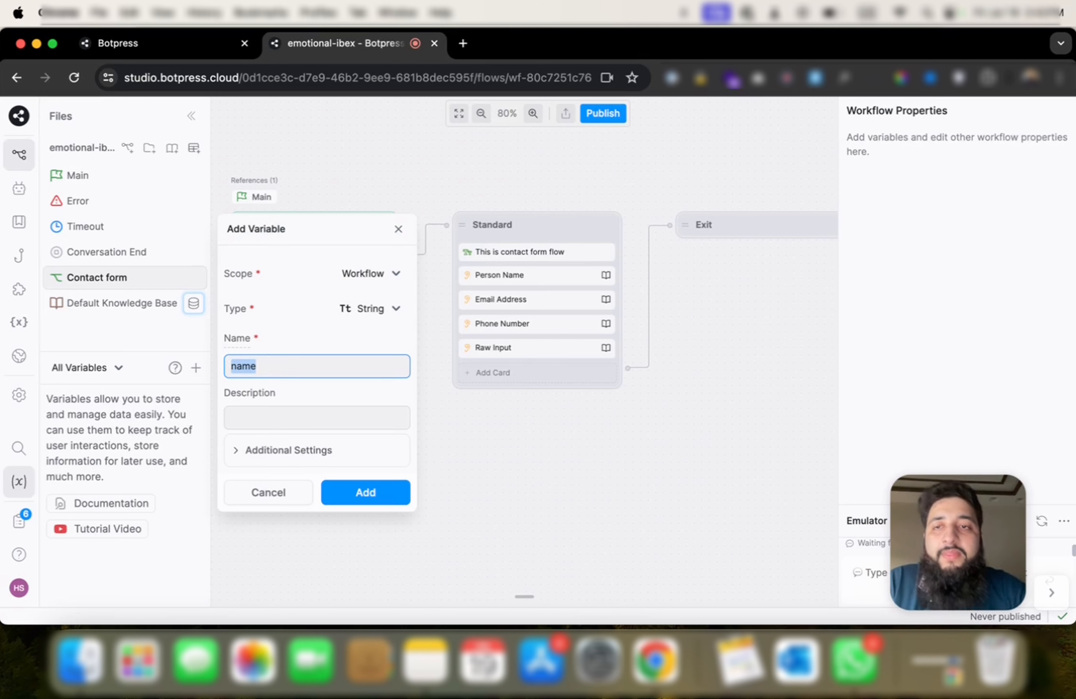
click(373, 503)
Step: Add String variables 'email' and 'phoneNumber', and start a fourth variable
click(196, 367)
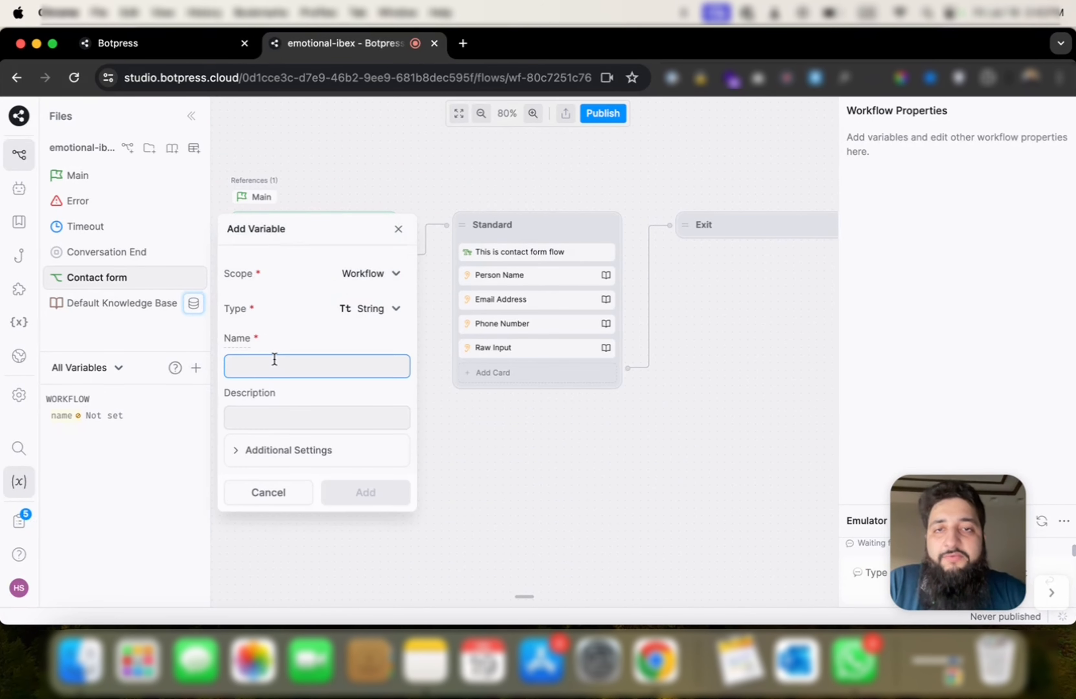
text(email)
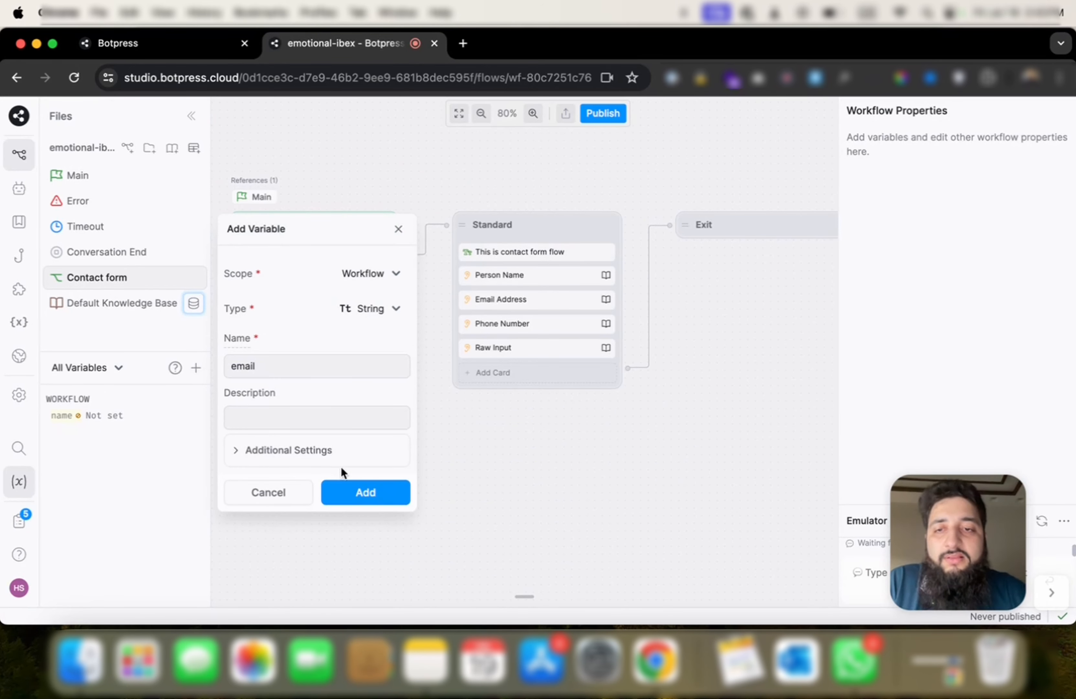
click(358, 491)
click(196, 368)
text(phoneNumber)
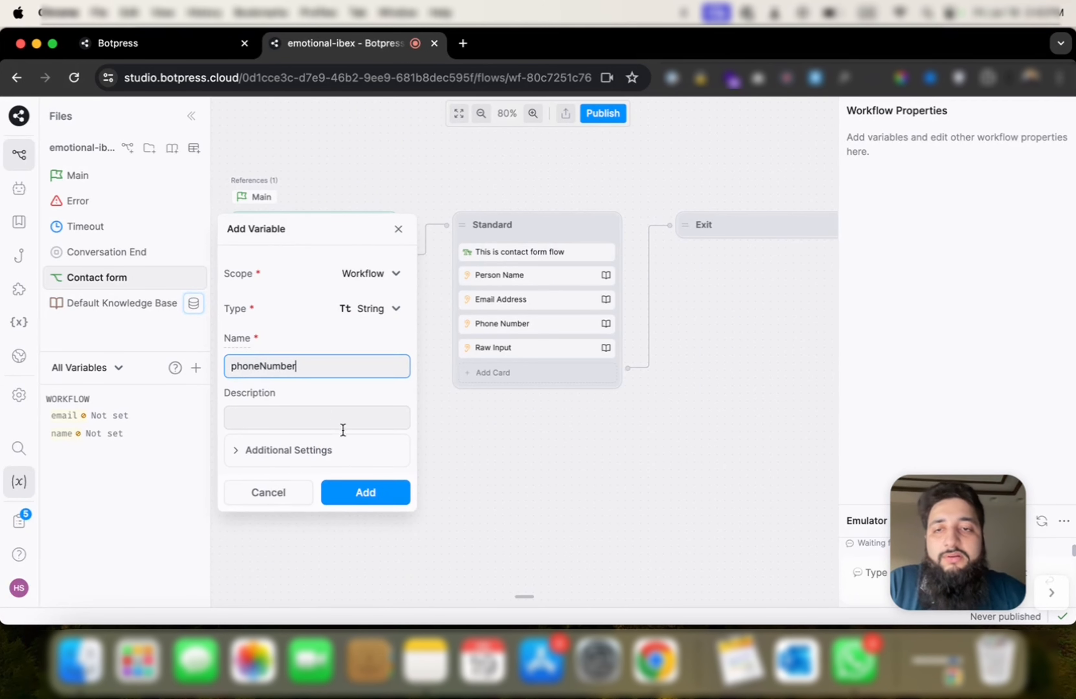
click(355, 491)
click(196, 367)
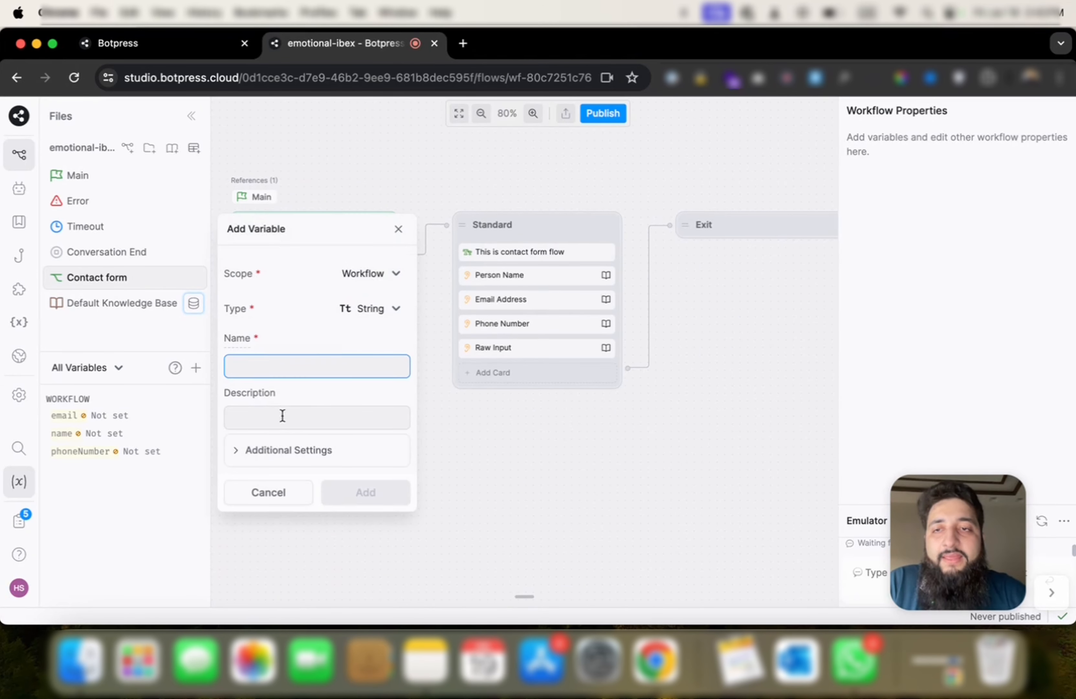
Step: Save the 'Message' variable and look up variables for the name question
text(Mes)
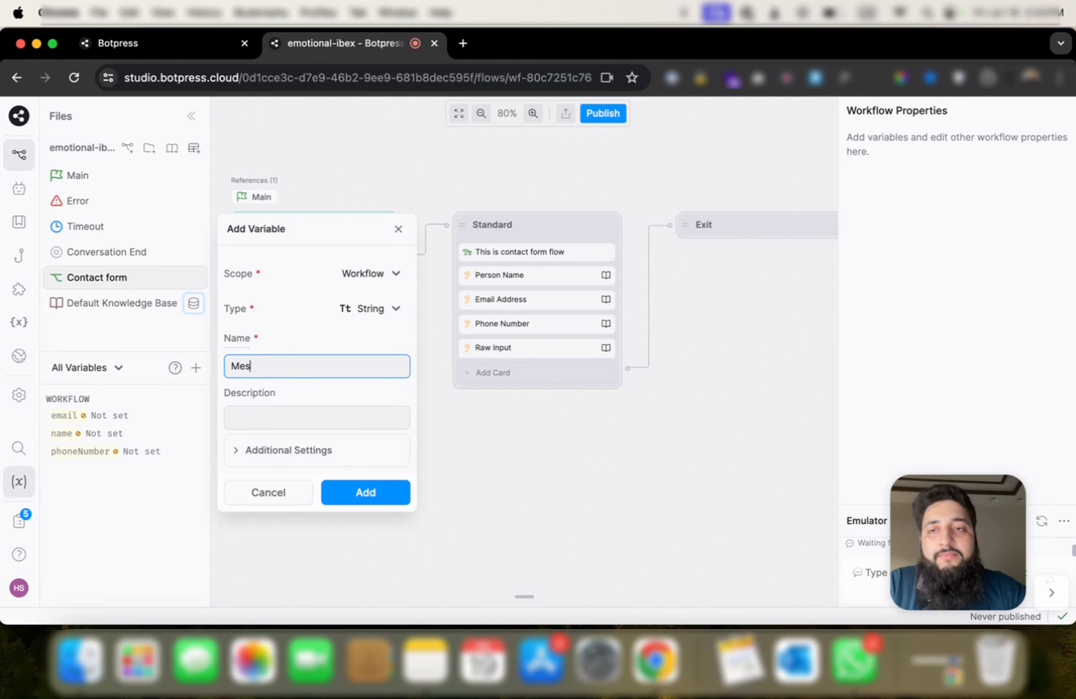
text(sage)
click(363, 494)
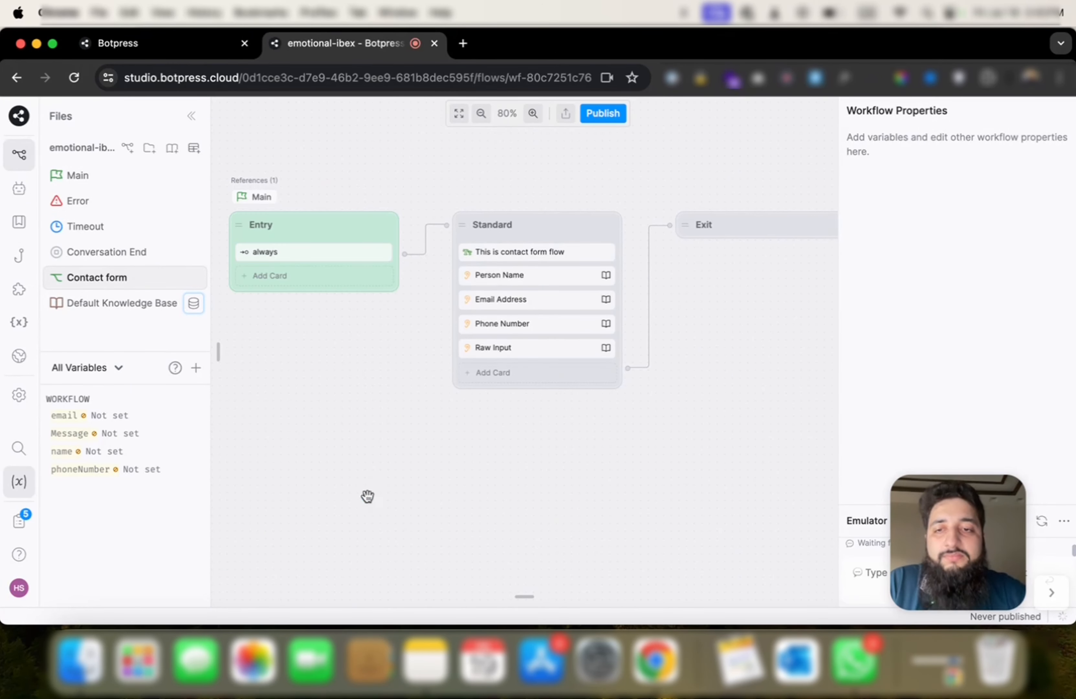
click(522, 274)
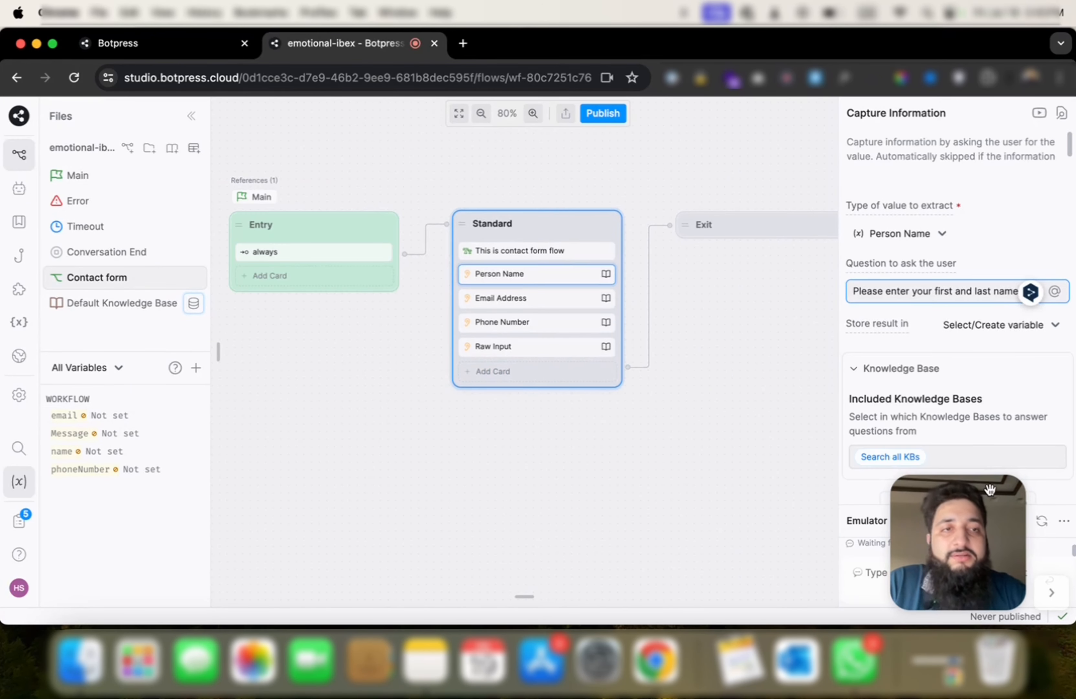
scroll(1027, 338, down, 1)
click(1048, 312)
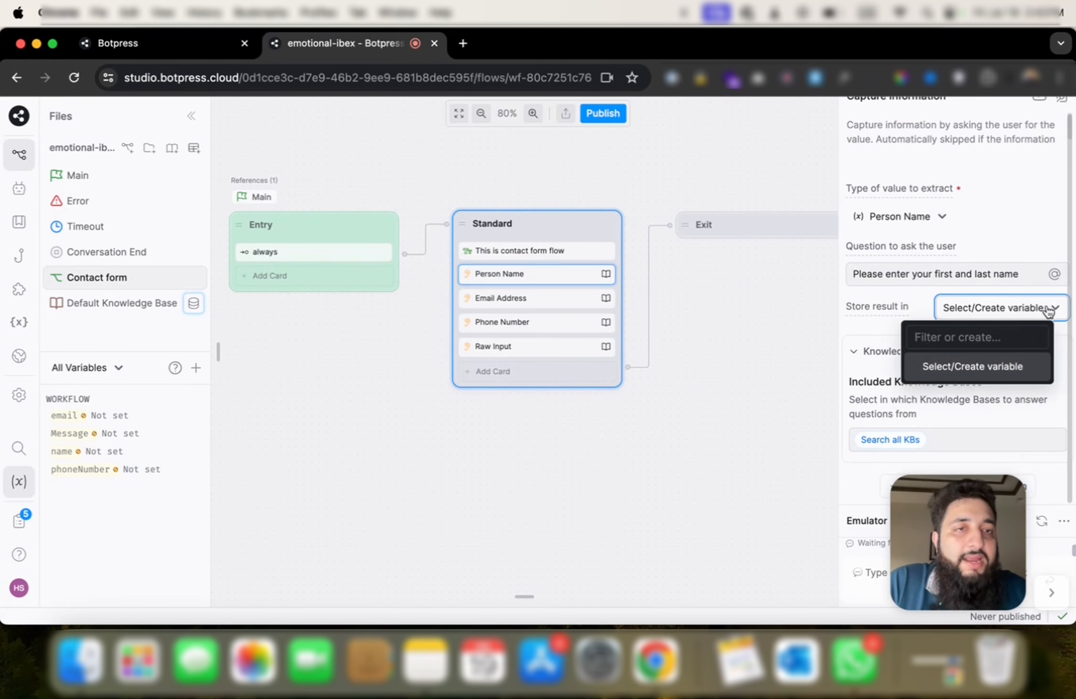
text(name)
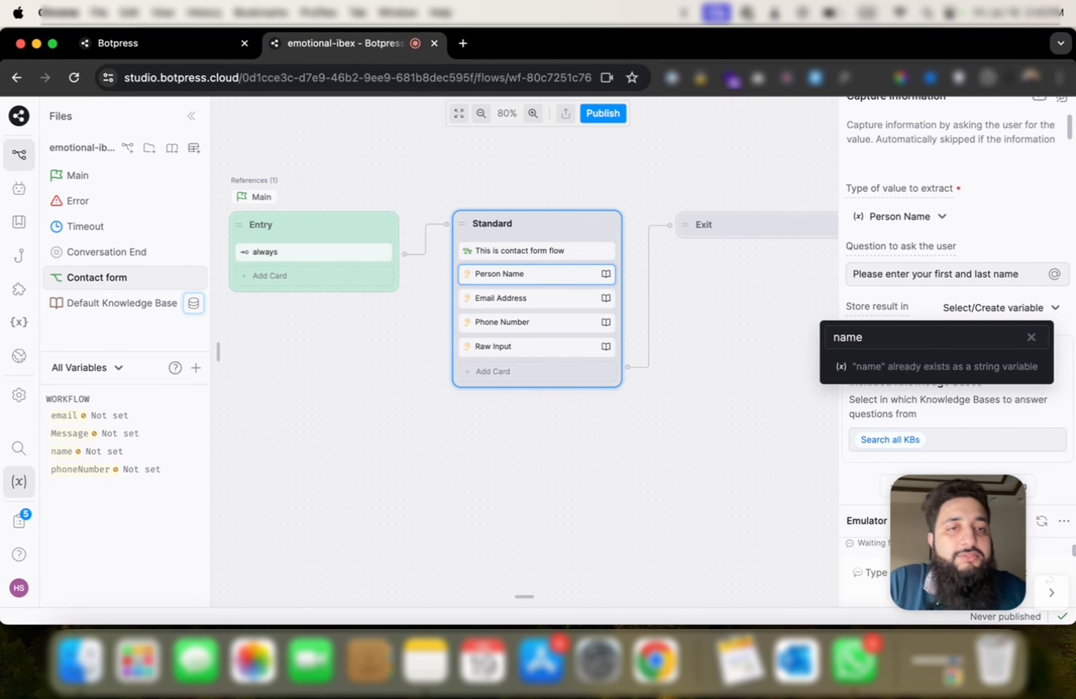
click(1031, 337)
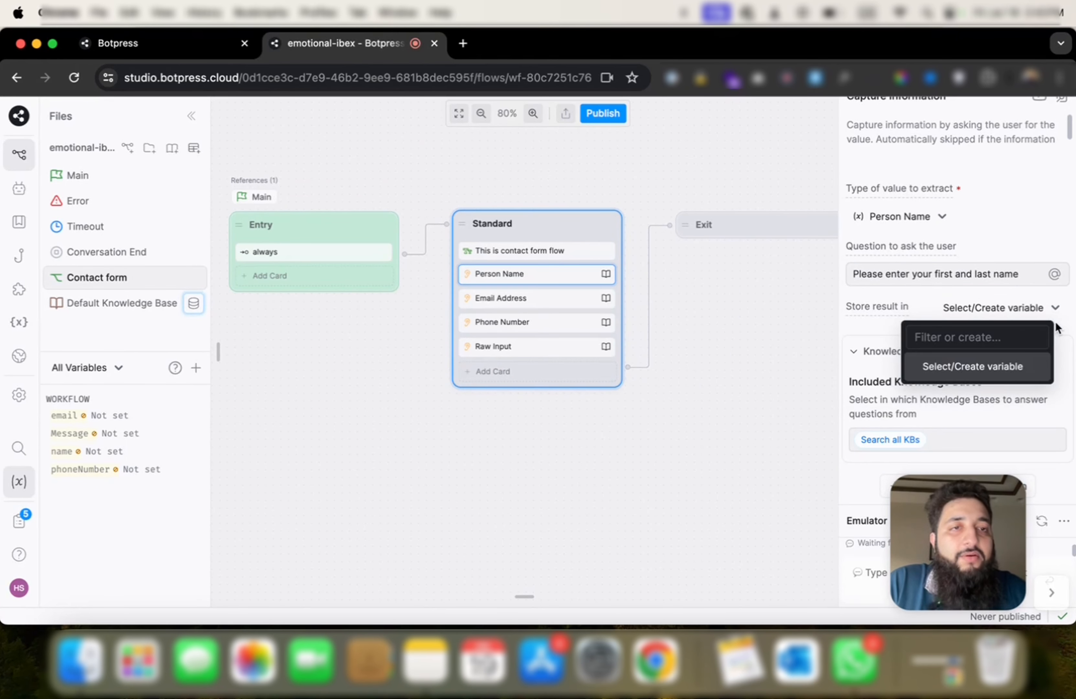
click(877, 216)
Step: Set the name question to Raw Input and store it in workflow.name
click(876, 216)
scroll(927, 413, down, 5)
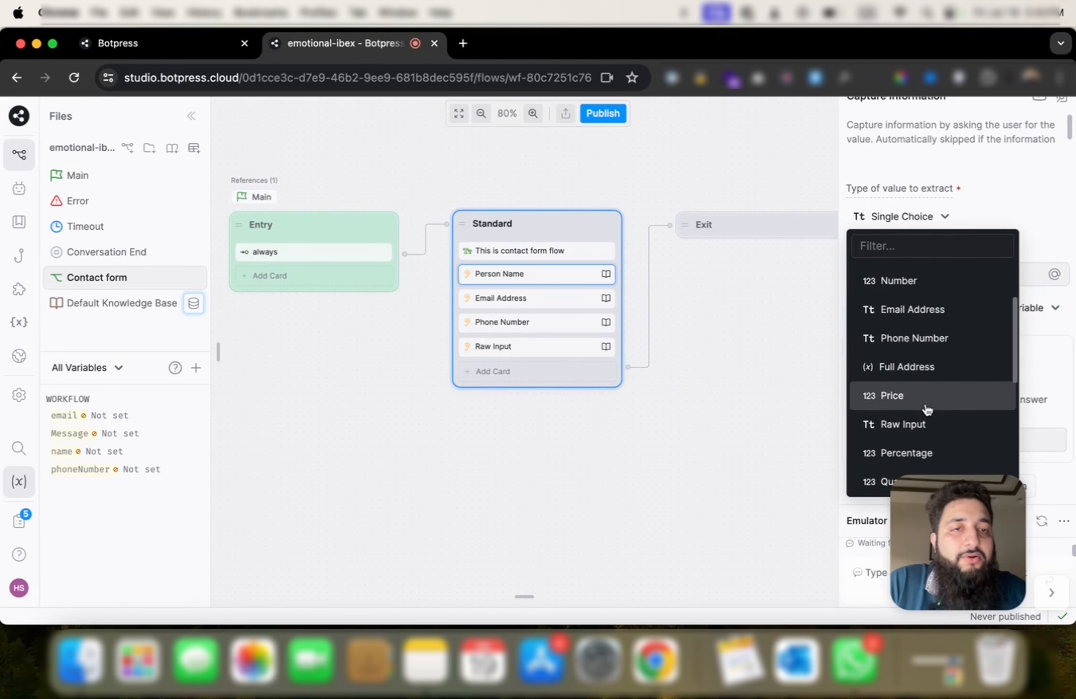
click(927, 408)
click(1046, 302)
text(ame)
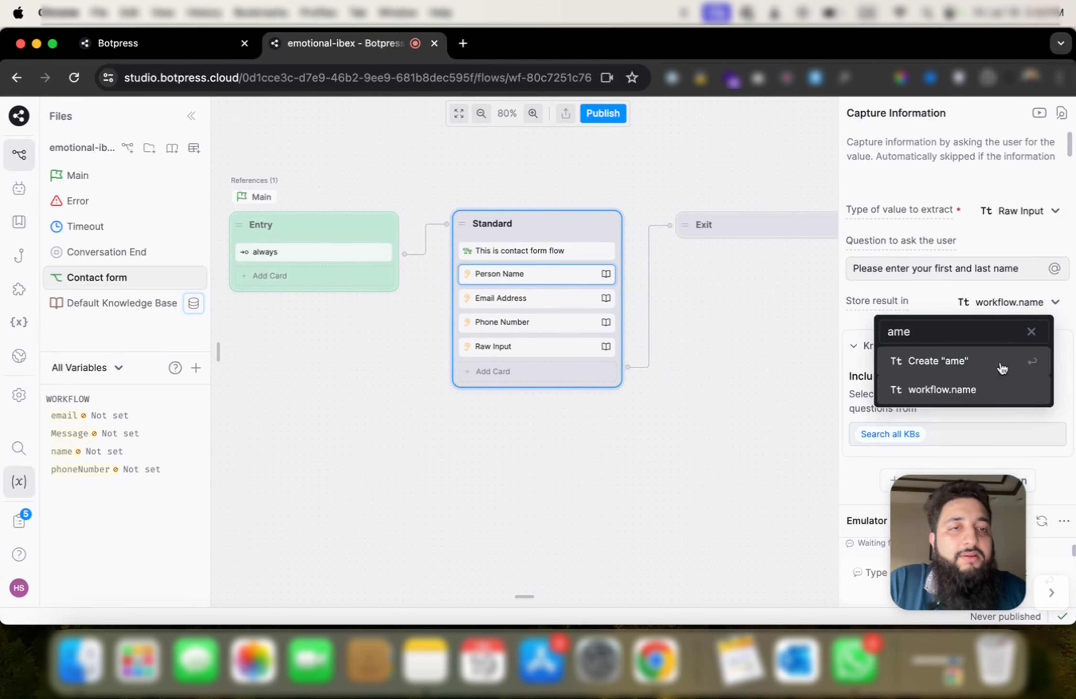
click(993, 394)
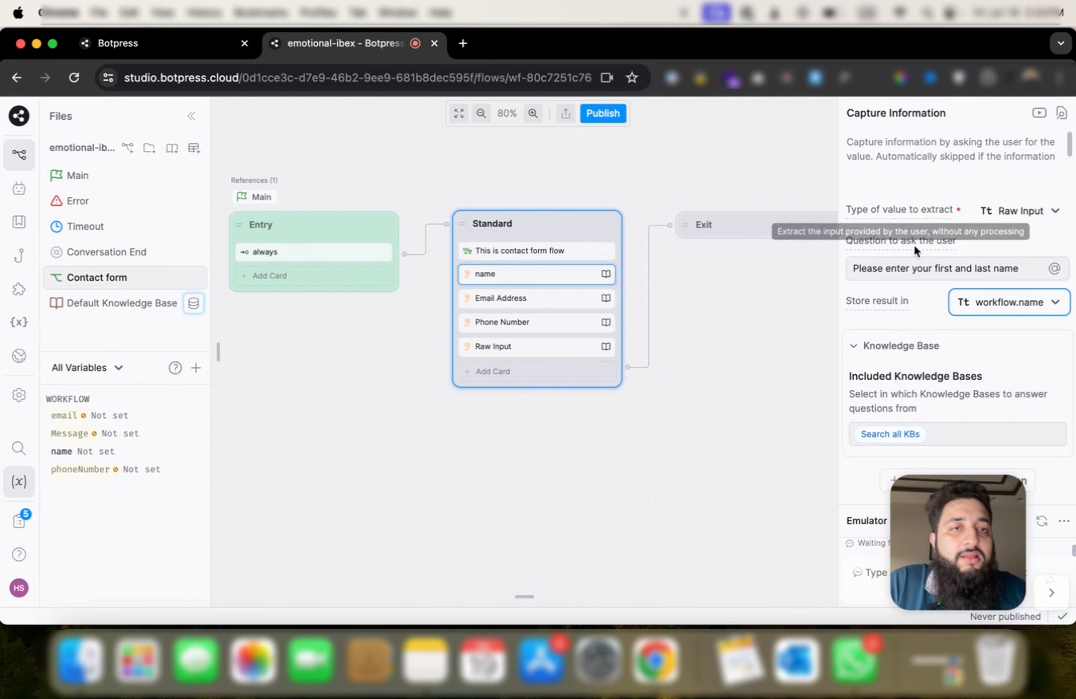
Step: Store the email answer in workflow.email and the phone answer in workflow.phoneNumber
click(561, 307)
click(970, 326)
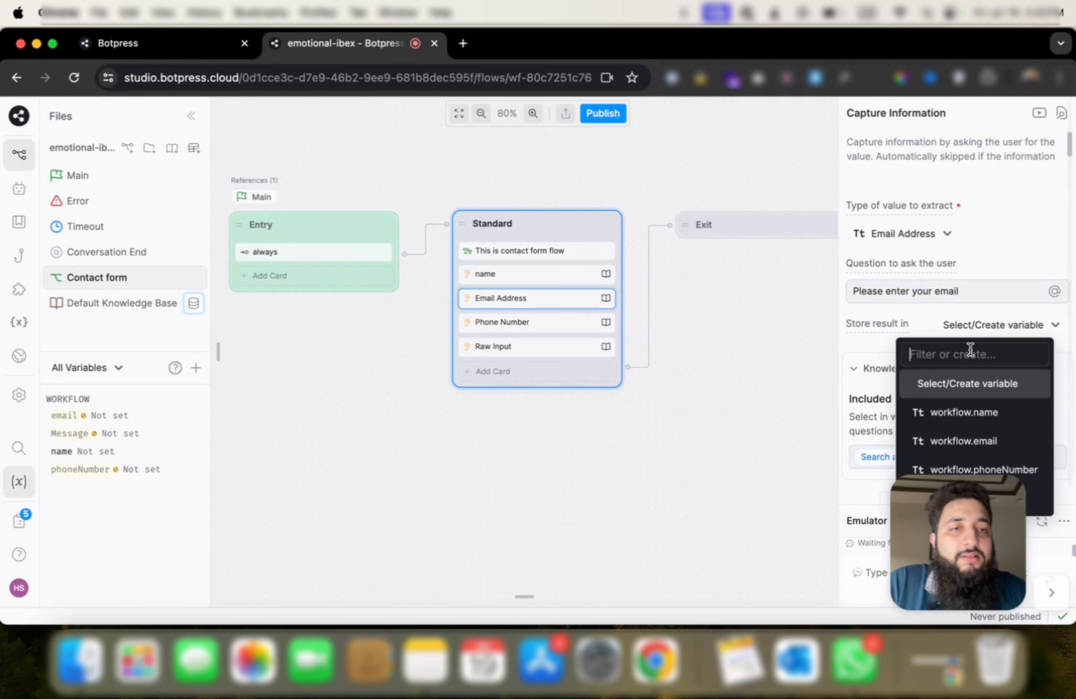
text(ema)
click(942, 413)
click(574, 317)
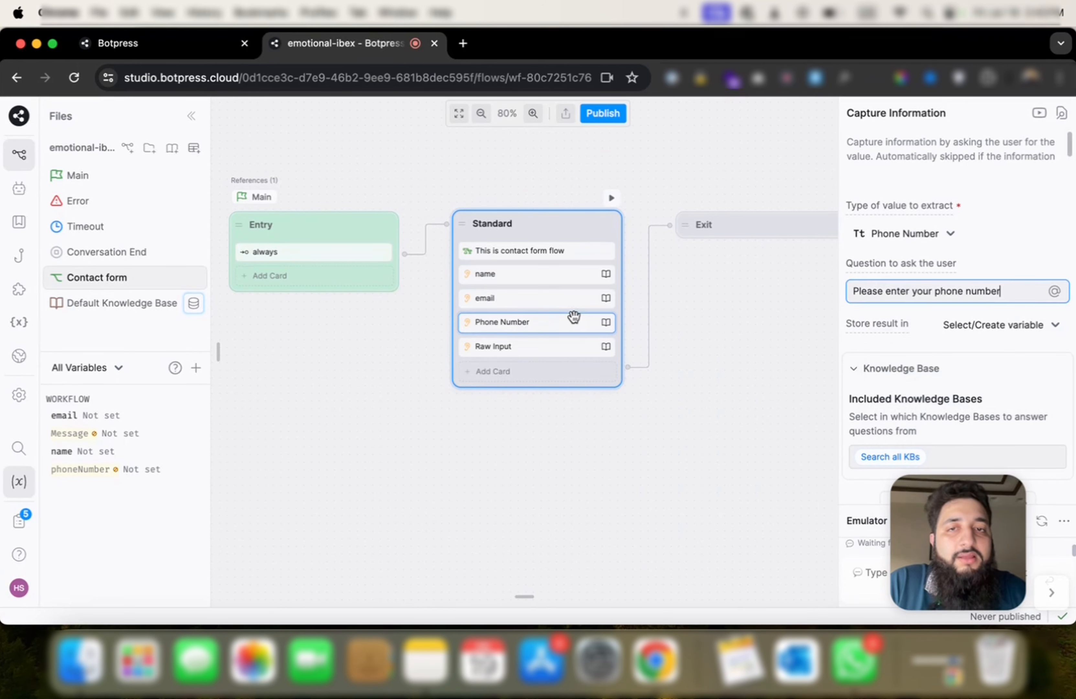
click(992, 326)
text(p[)
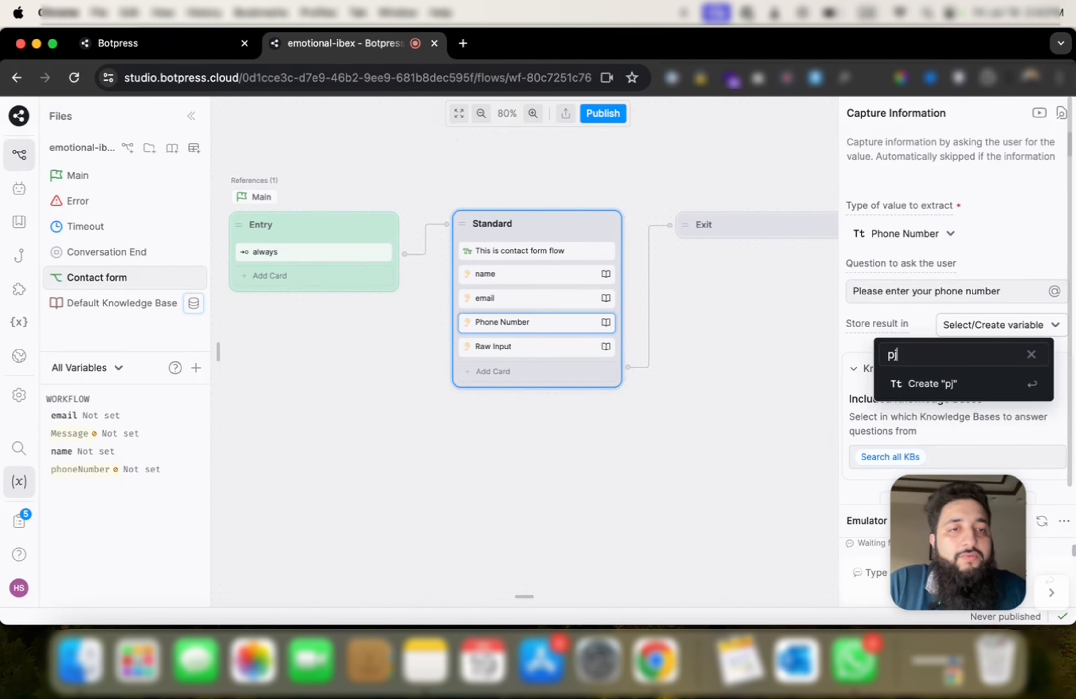
key(BackSpace)
text(hon)
click(916, 434)
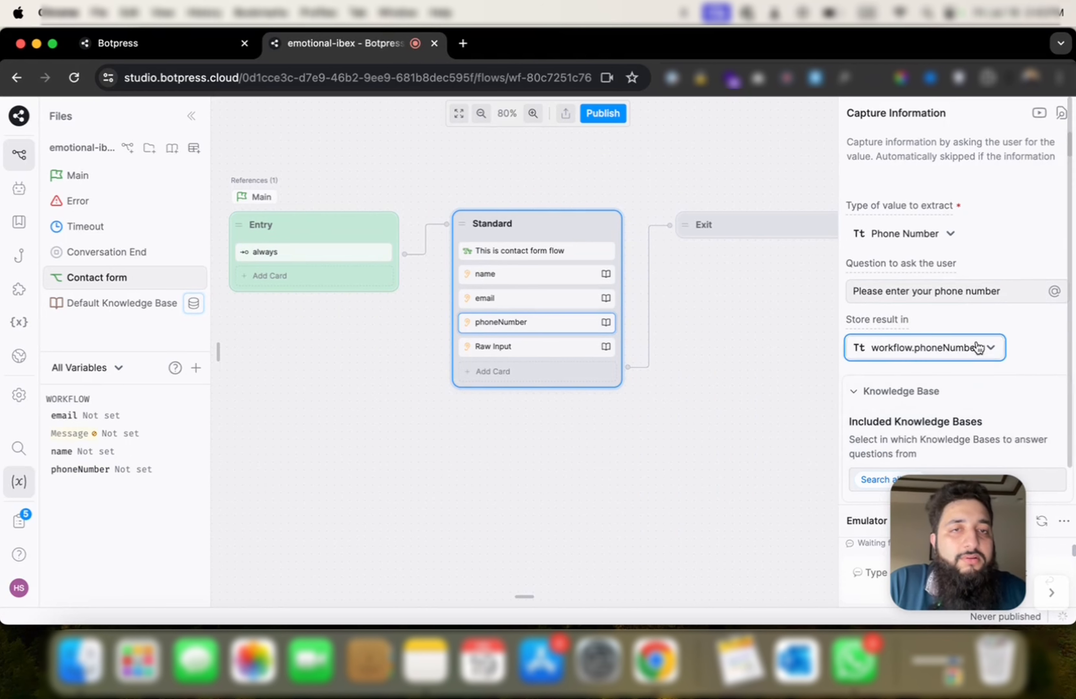
Step: Store the raw input message answer in workflow.Message
click(562, 354)
click(988, 301)
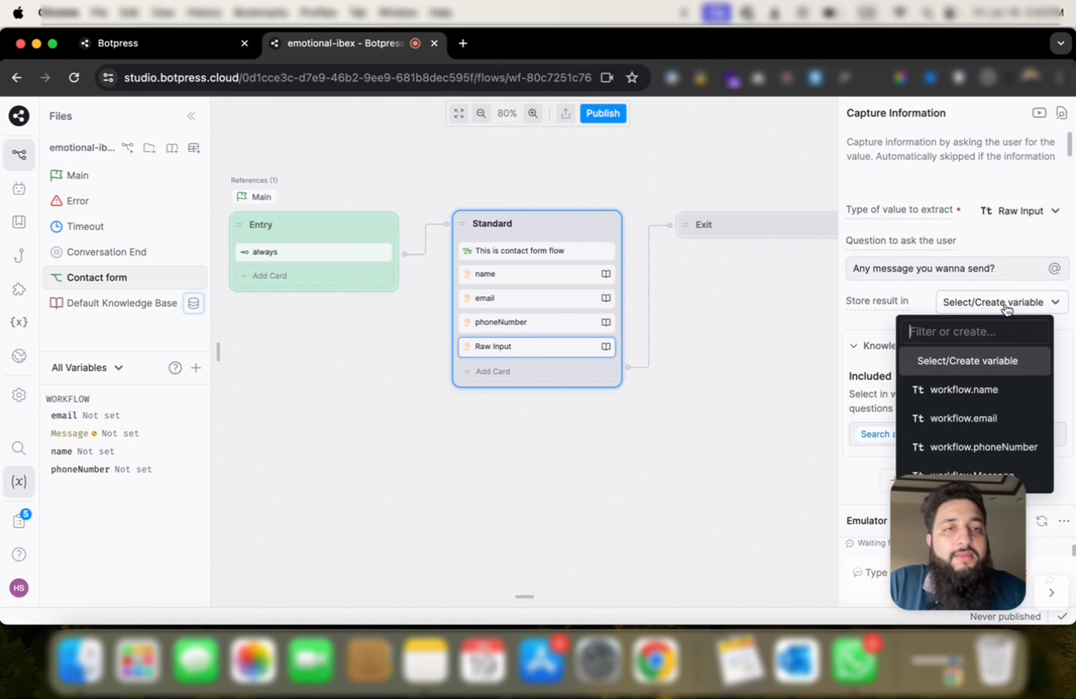
text(e)
key(BackSpace)
text(mess)
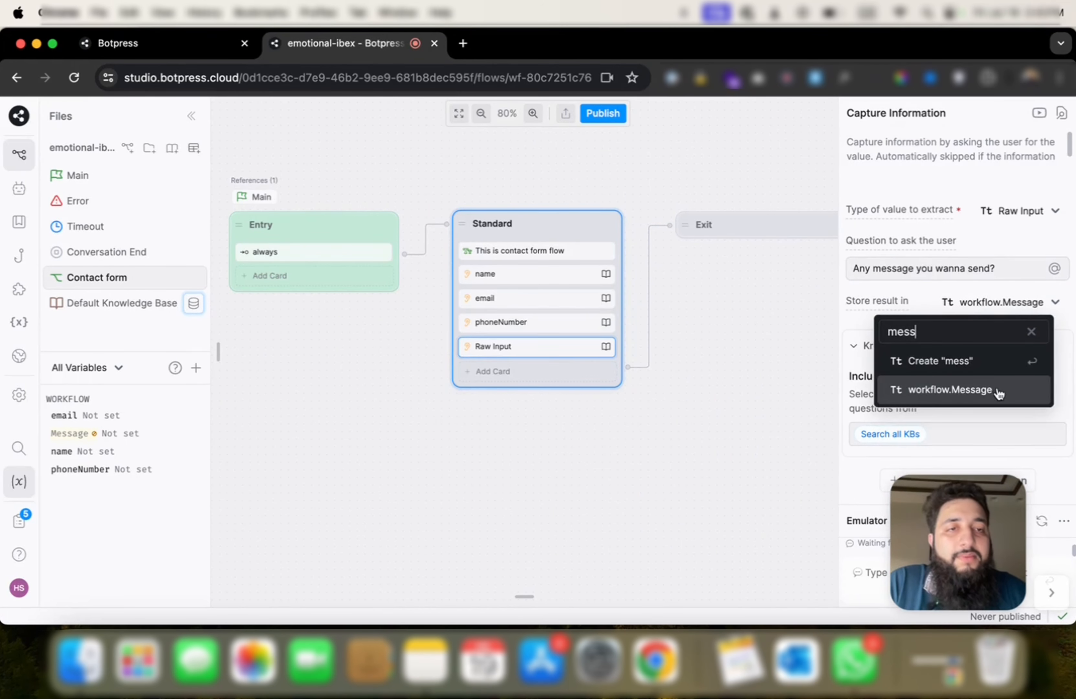
click(929, 389)
drag(753, 391, 663, 391)
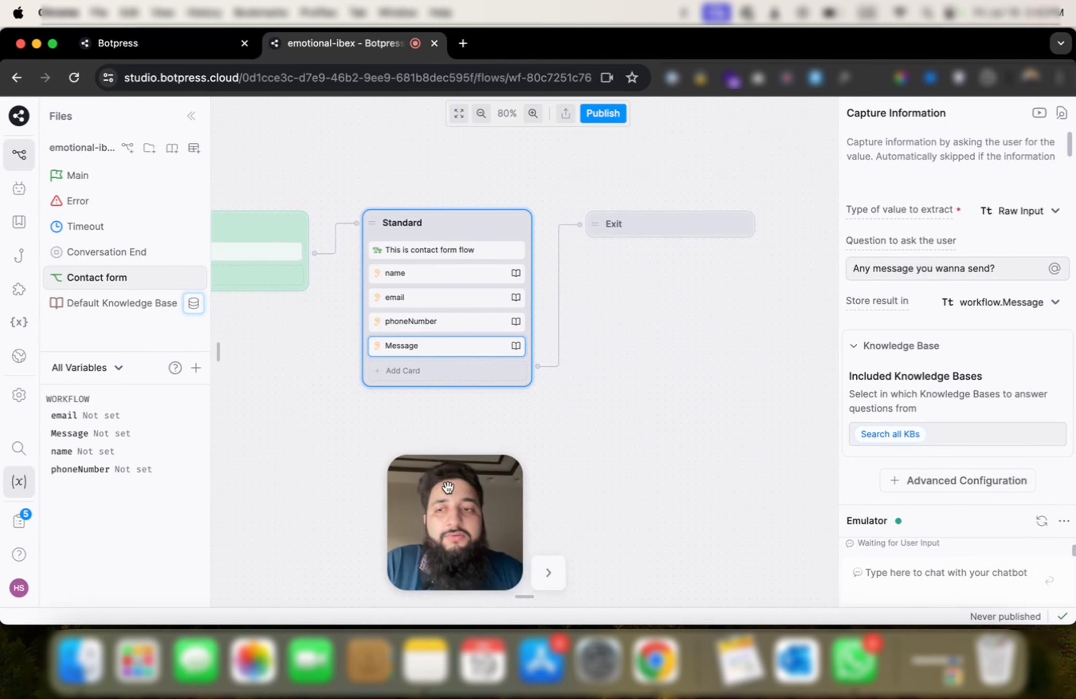
Step: Send 'Hello', restart the emulator conversation, and send 'Hello' again
click(864, 571)
text(Hell)
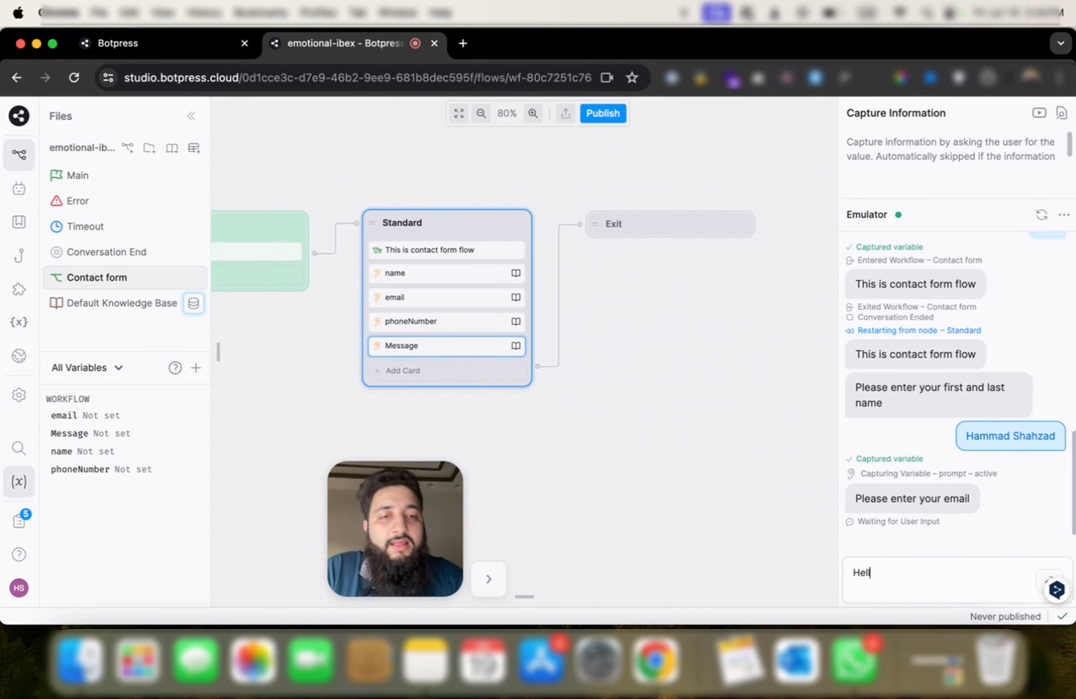
text(o)
key(Return)
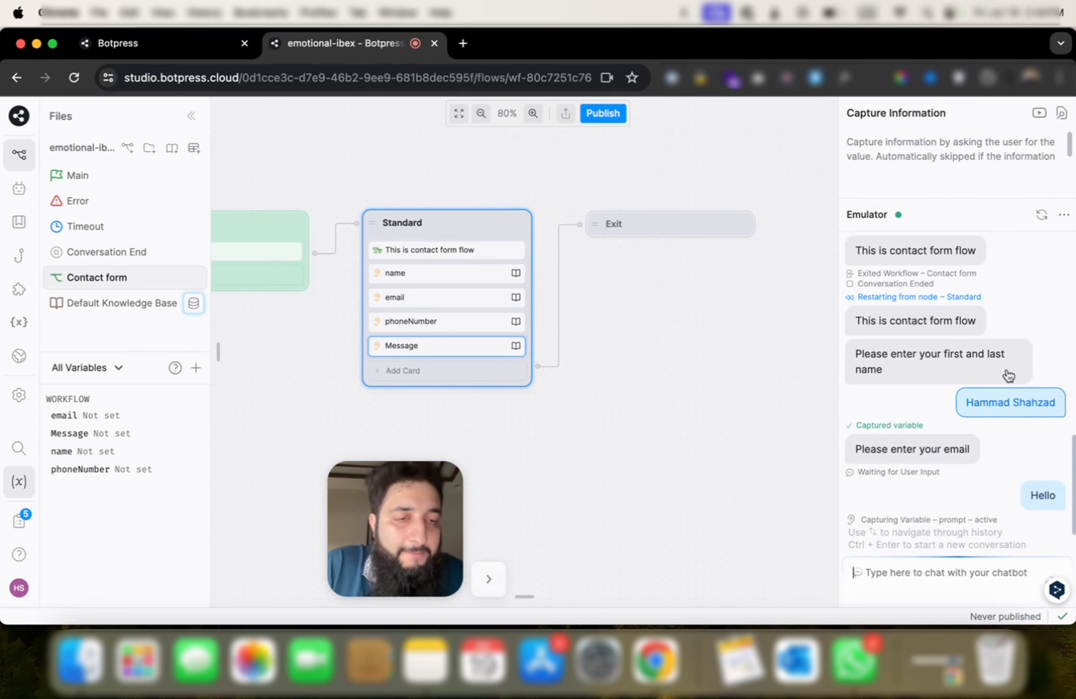
click(1043, 216)
click(946, 585)
text(Hello)
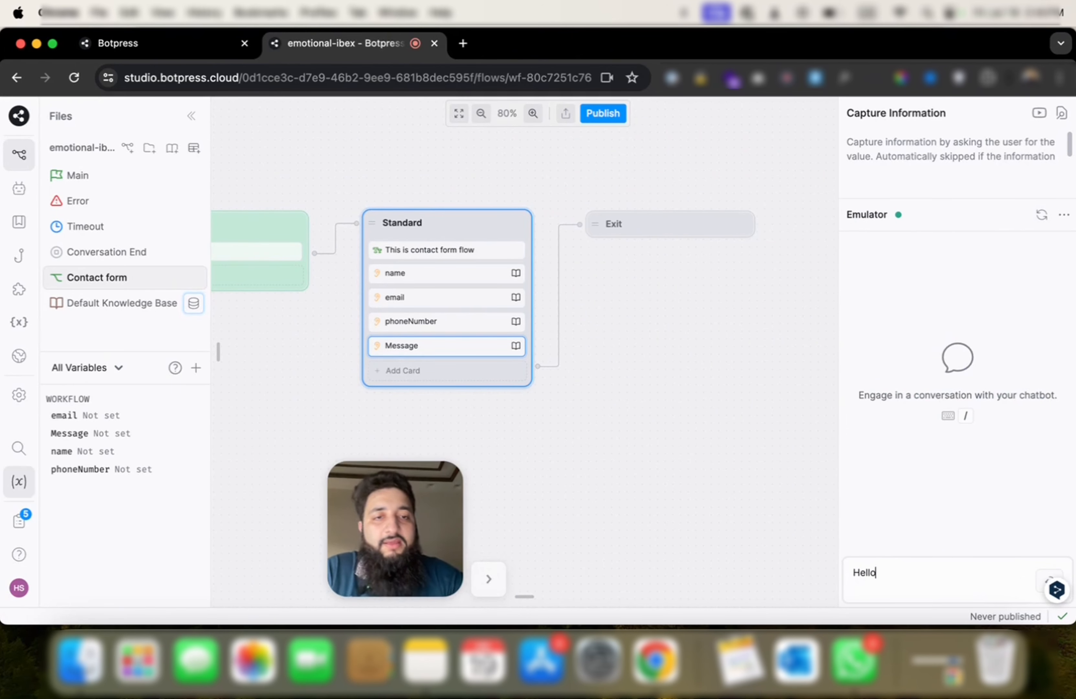
key(Return)
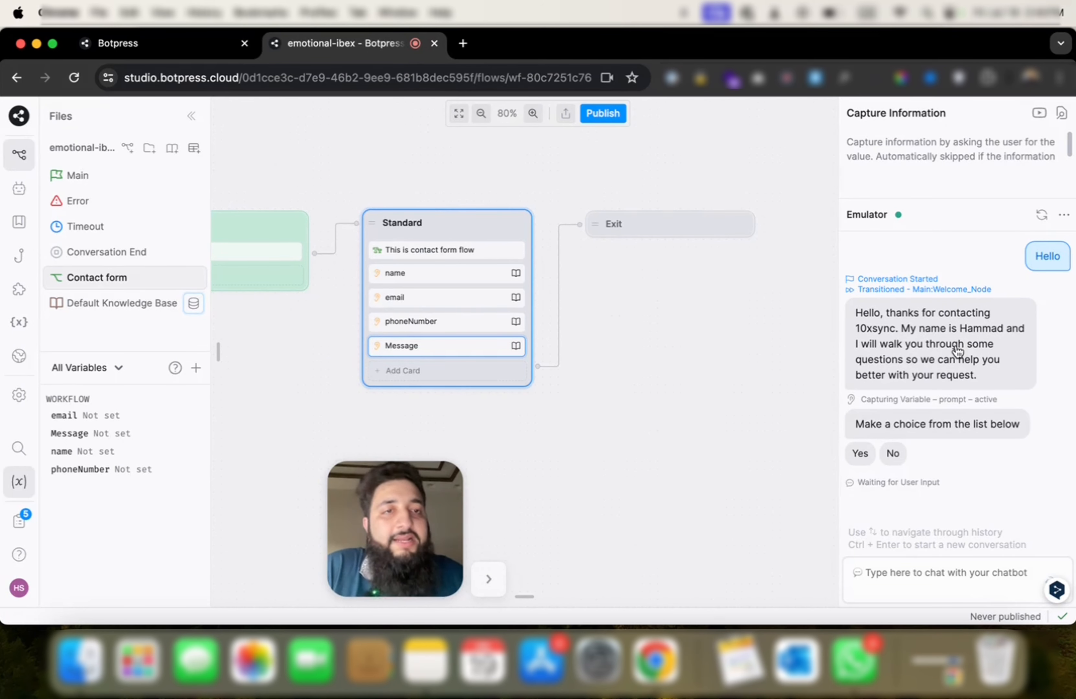
Step: Answer Yes to enter the Contact form workflow and begin replying to the name prompt
drag(400, 559, 197, 560)
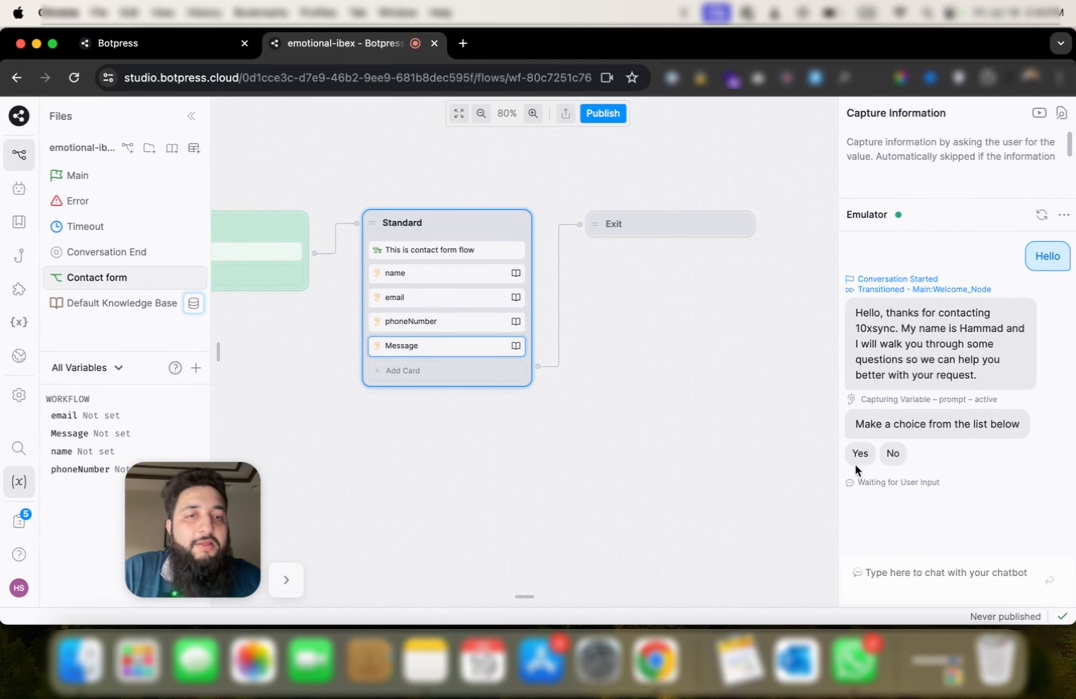
click(860, 452)
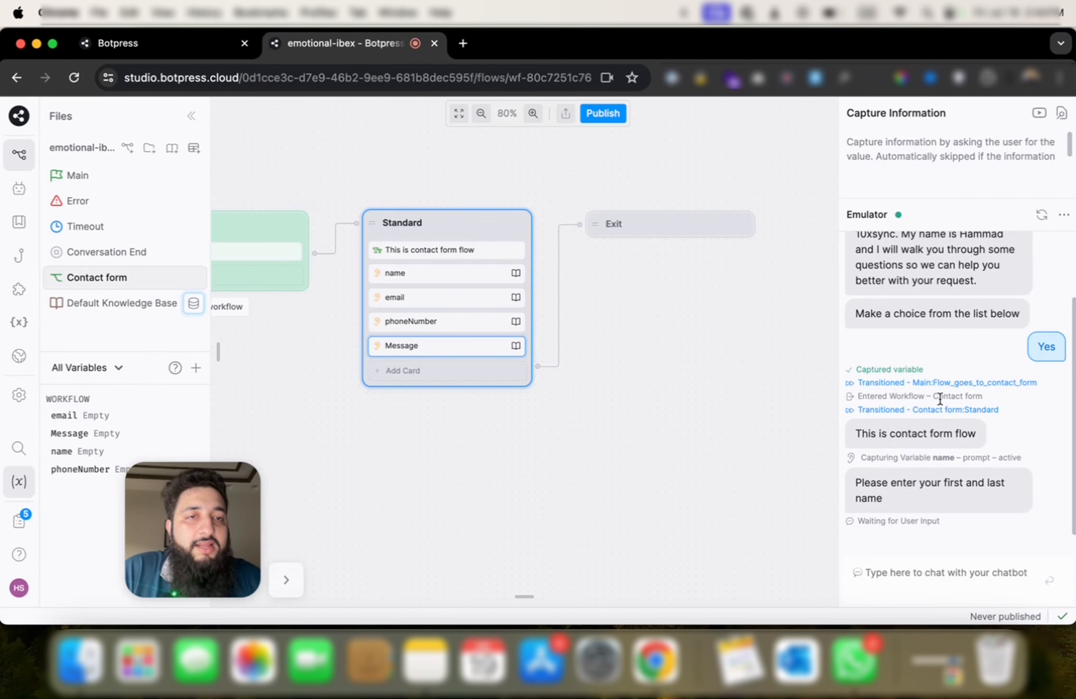
drag(932, 396, 987, 396)
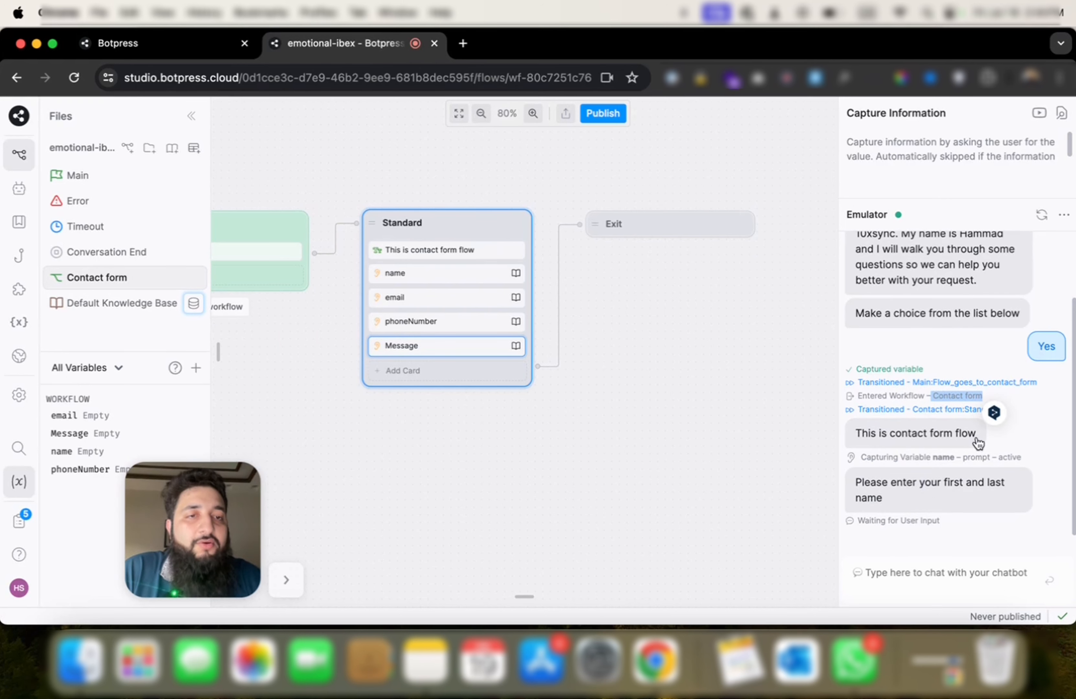
drag(888, 512, 842, 483)
click(895, 569)
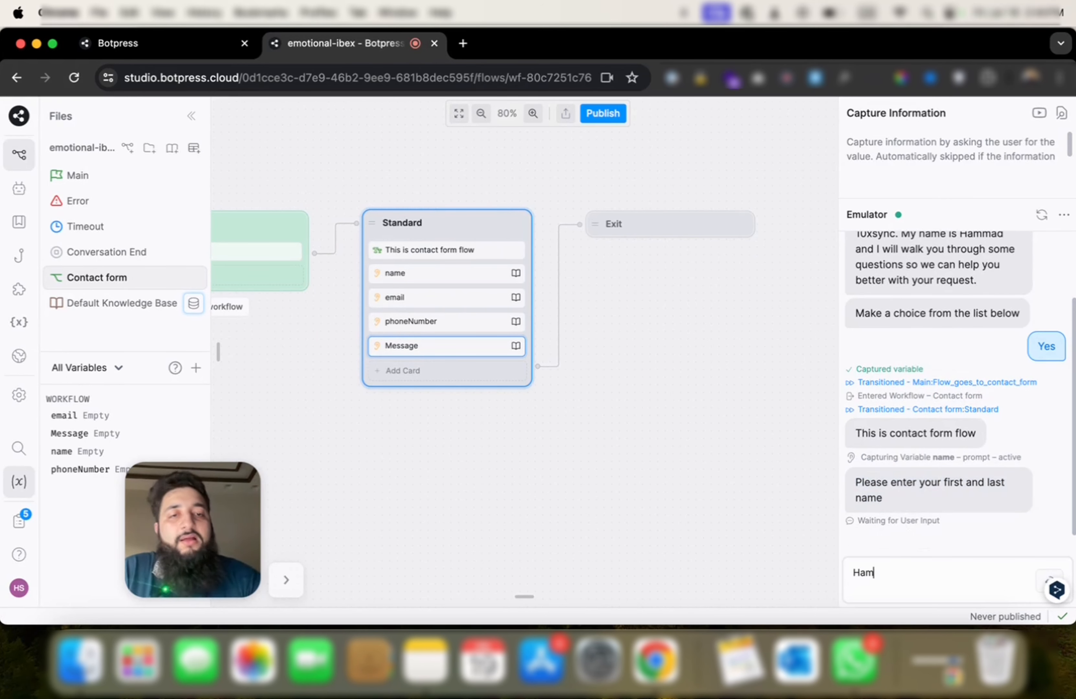
Step: Send a full name and an email address, checking the captured name value
drag(197, 545, 350, 544)
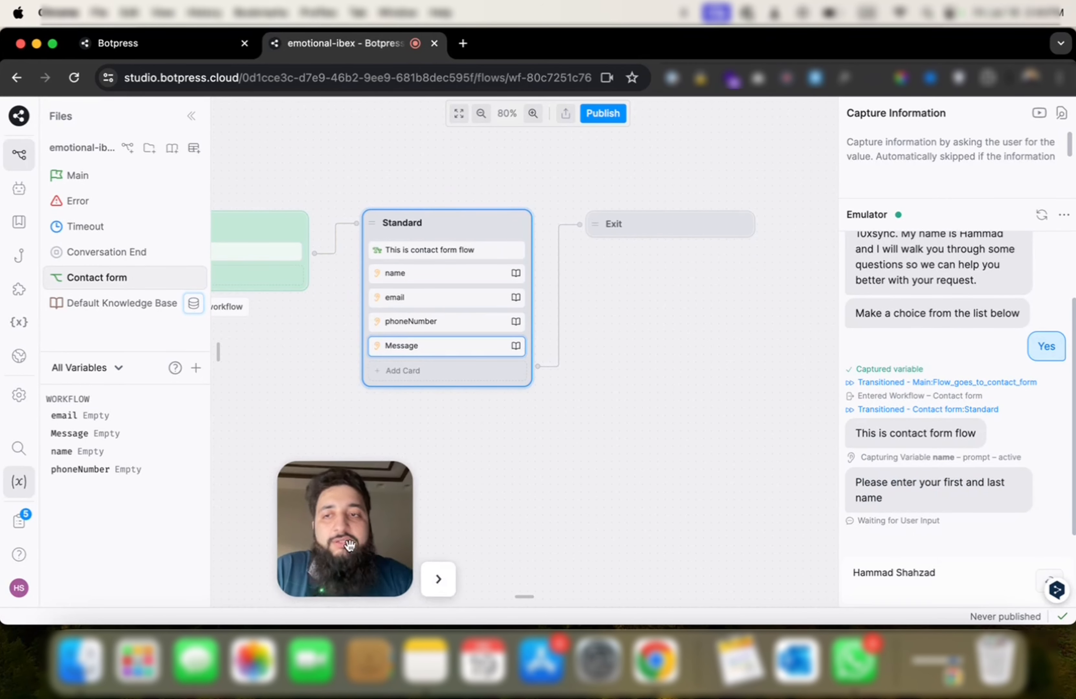
key(Return)
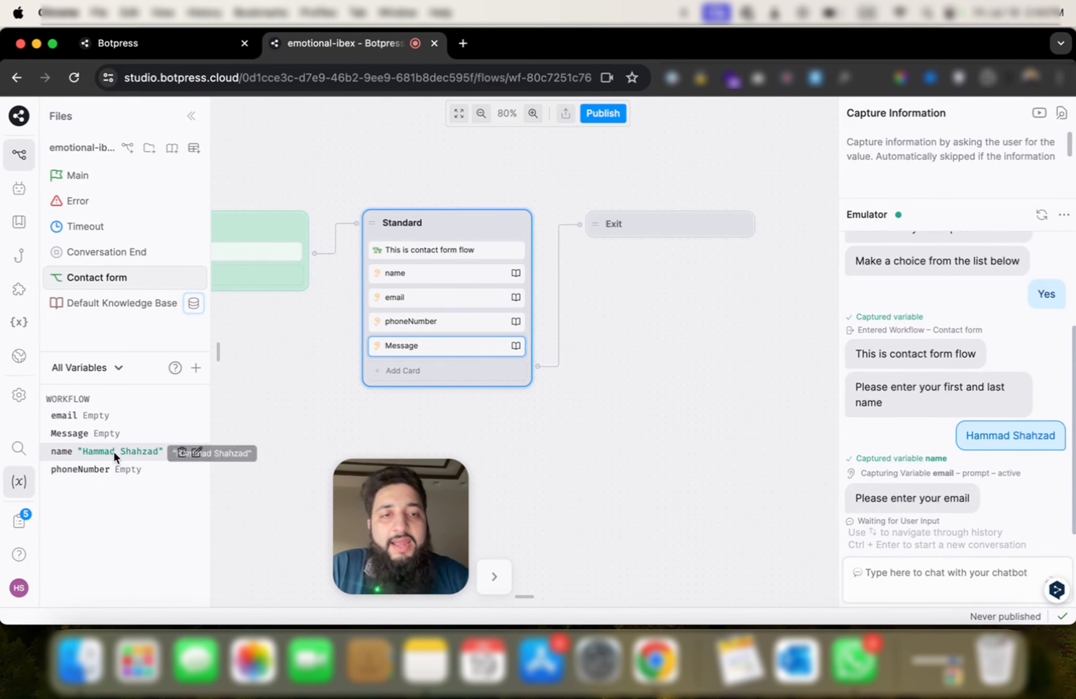
double_click(104, 452)
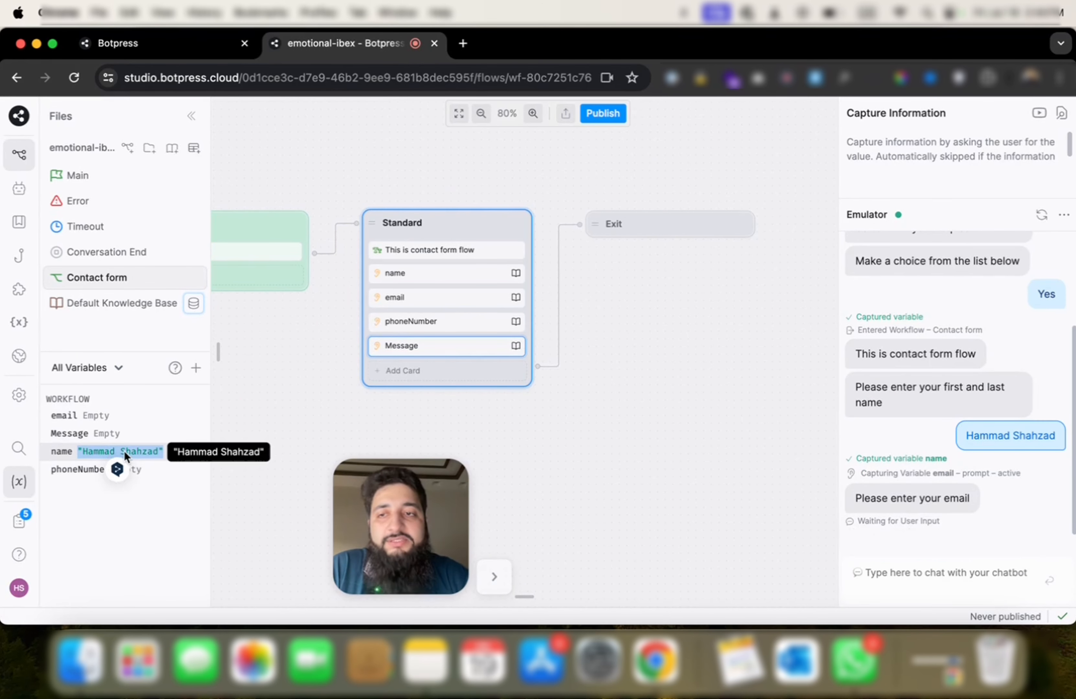
click(912, 574)
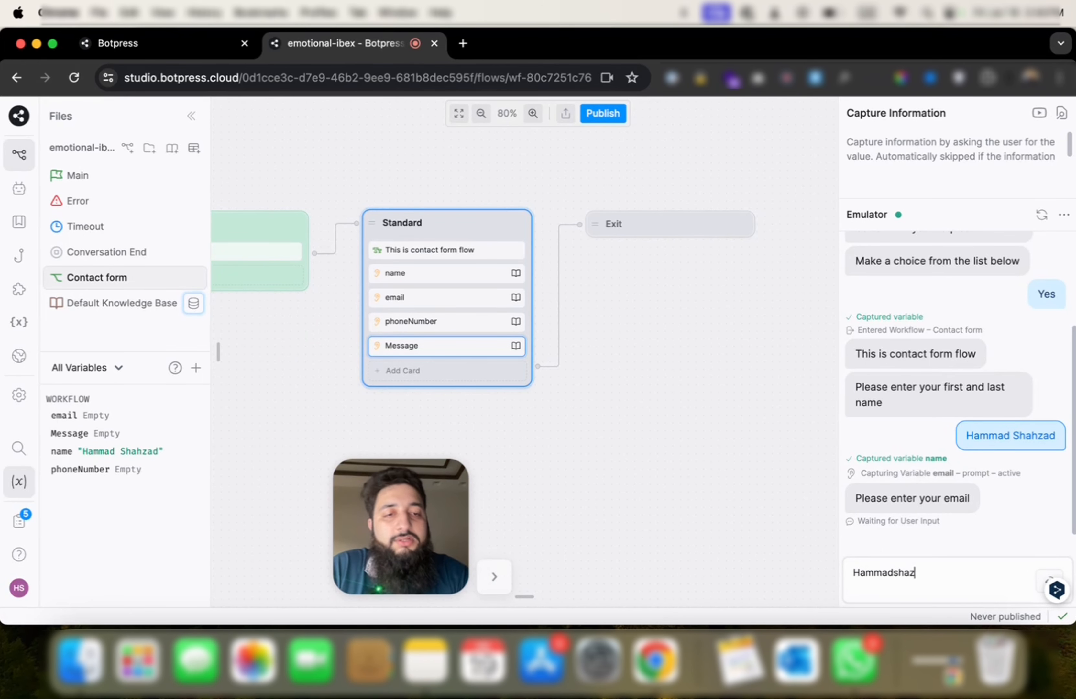
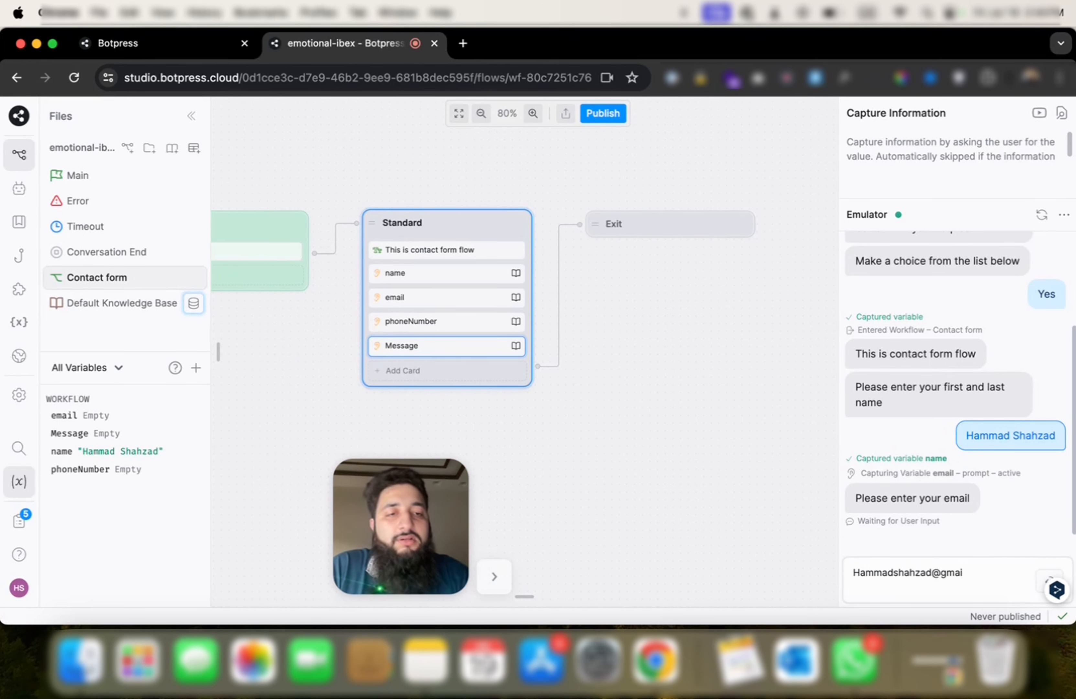
key(Return)
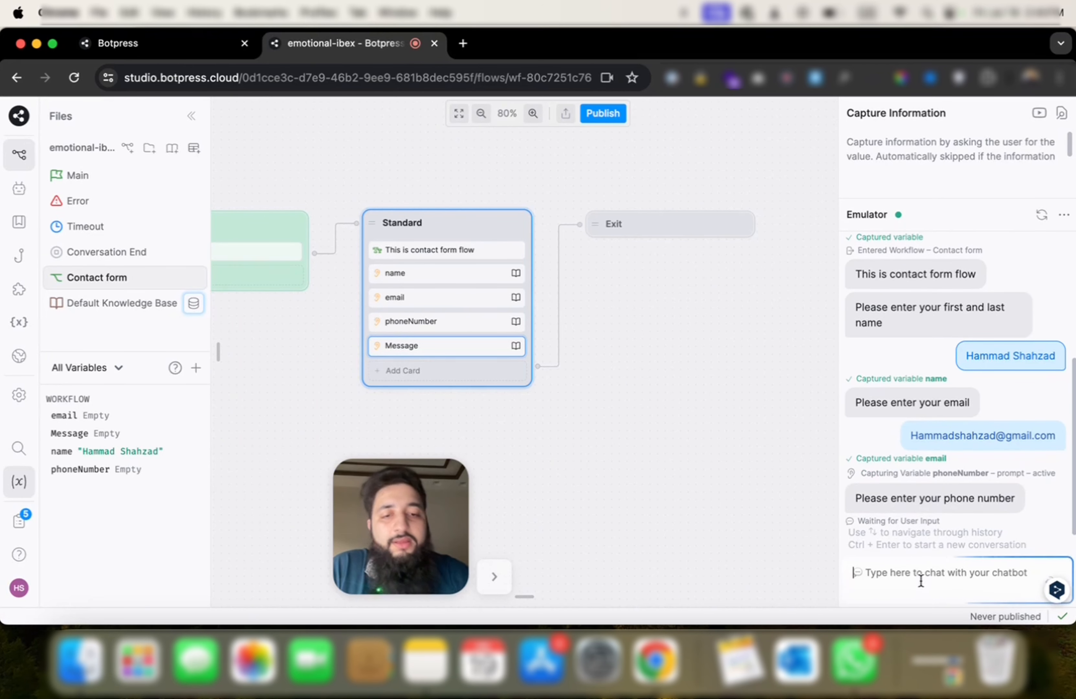
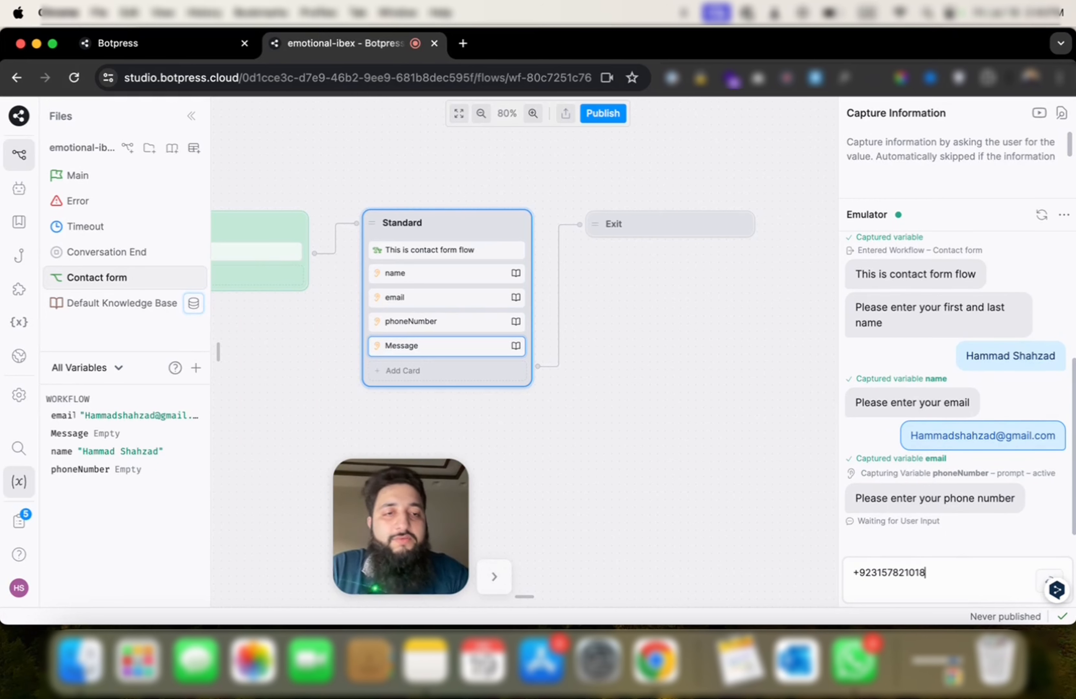
Step: Send a phone number and the message 'I want to make a csstom chatbot cth this'
key(Return)
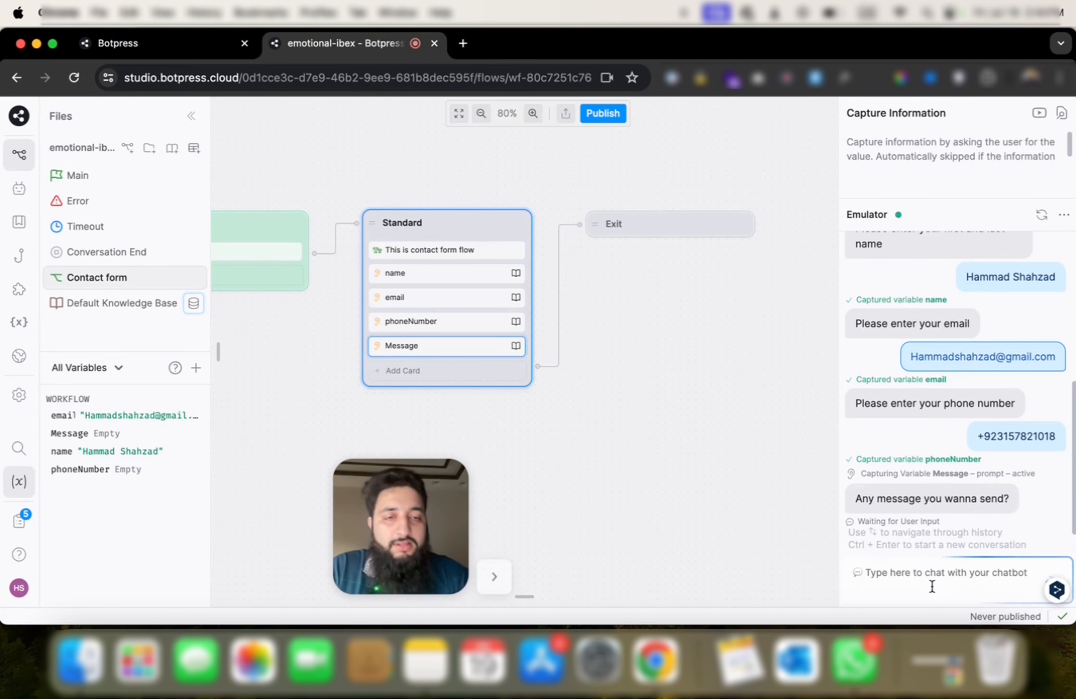
text(I want)
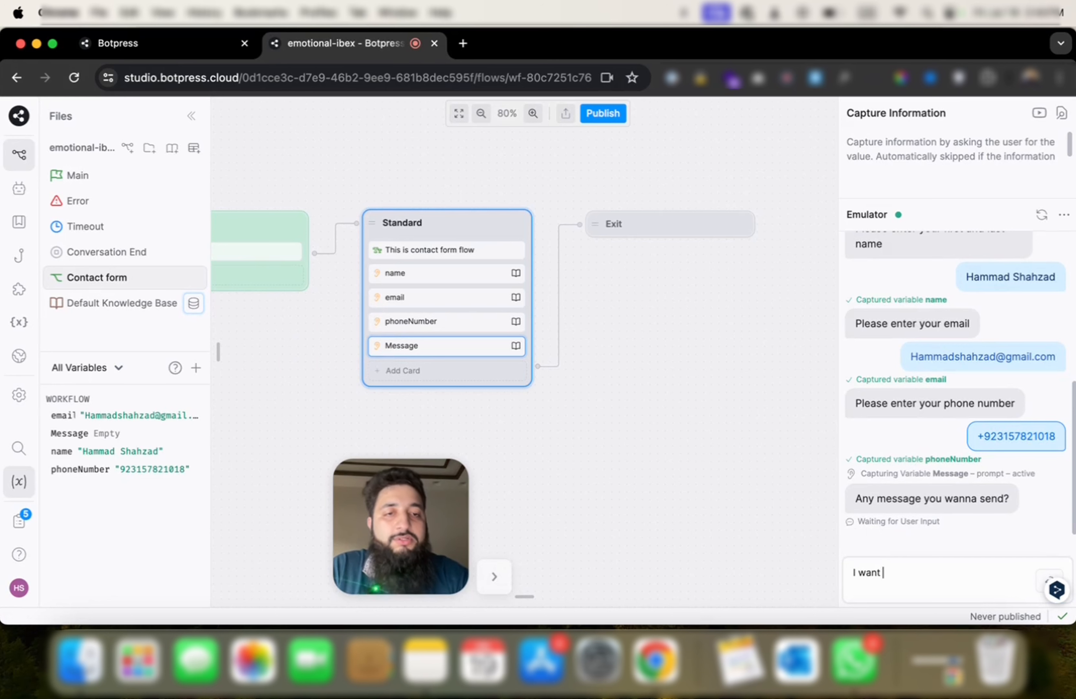
text( to make a cs)
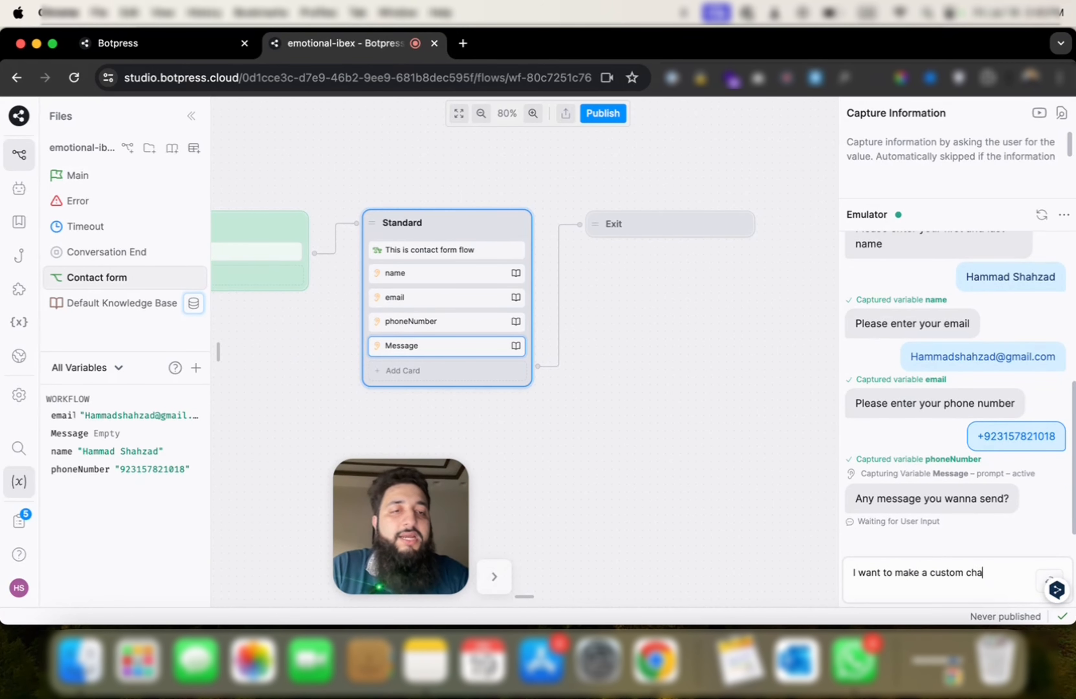
text(stom chatbot can you)
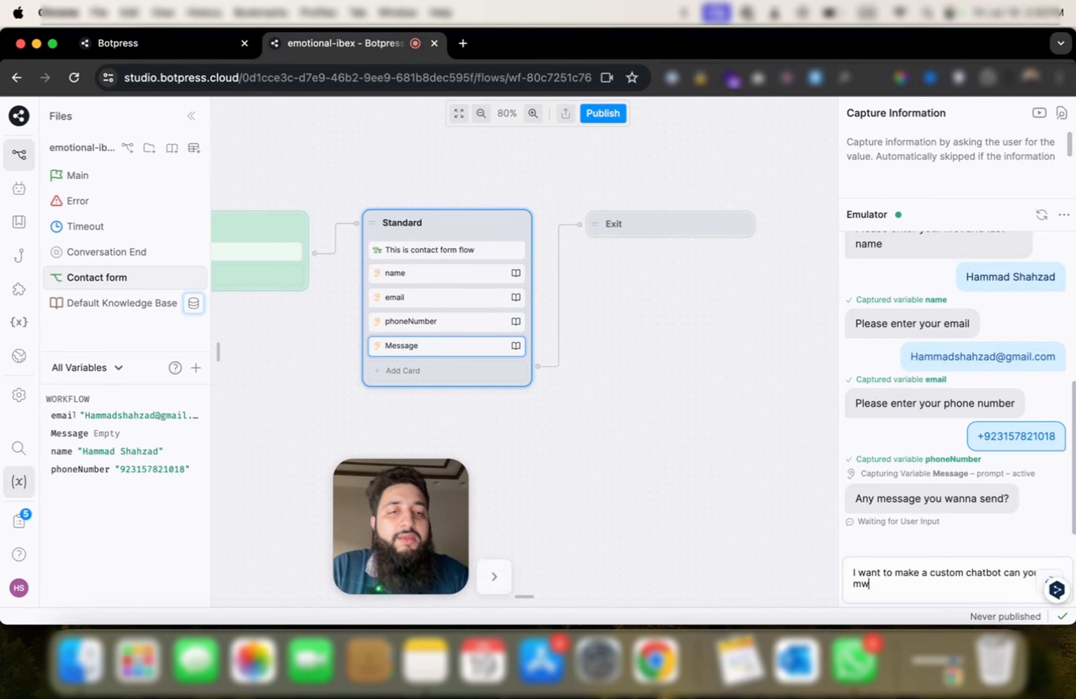
text(th this)
key(Return)
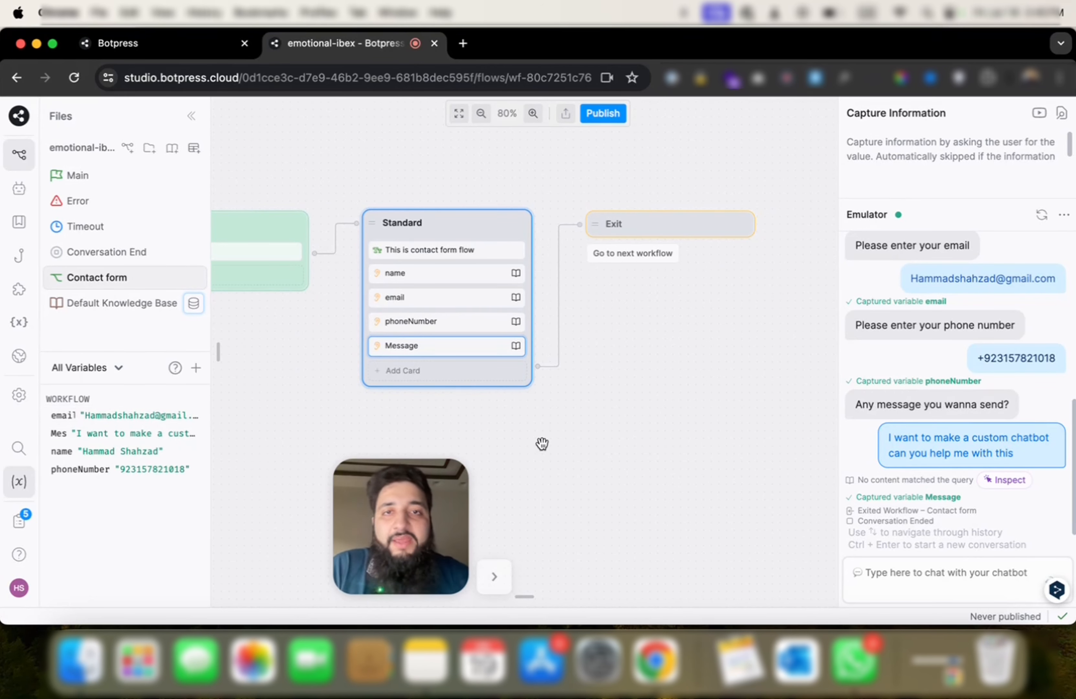
click(494, 575)
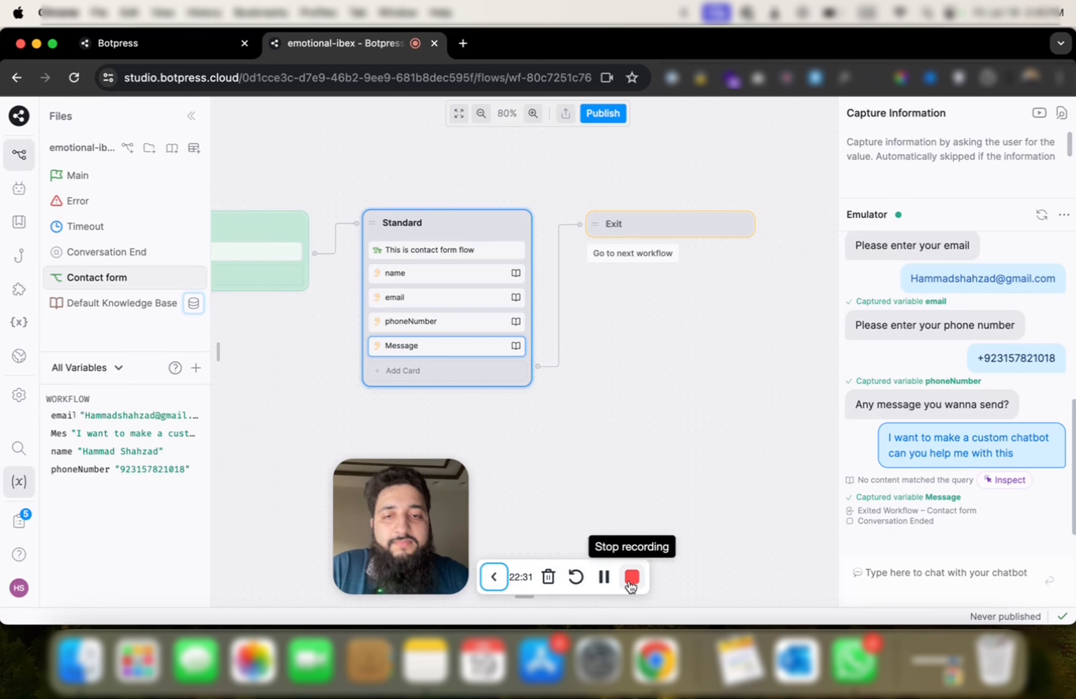